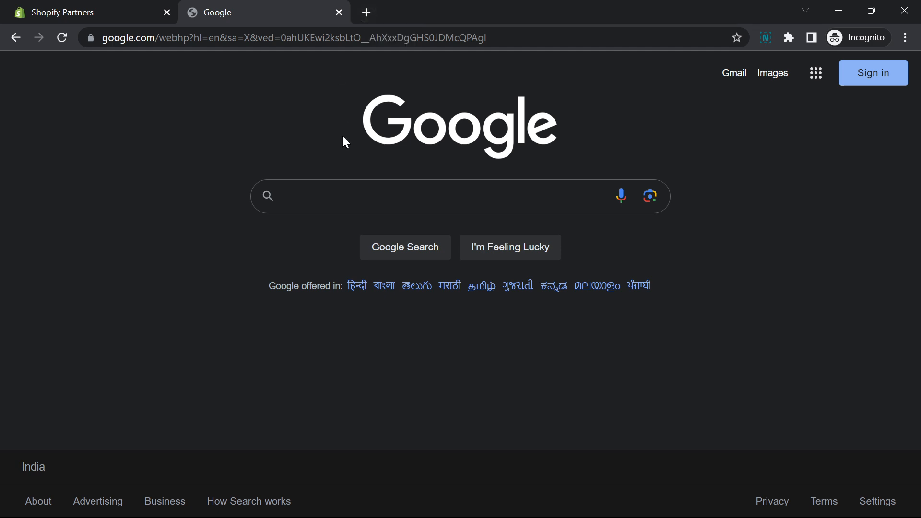
# Search Google for "shopify partner" and open the "Become a Shopify Partner Today" result in a new tab
pyautogui.click(285, 196)
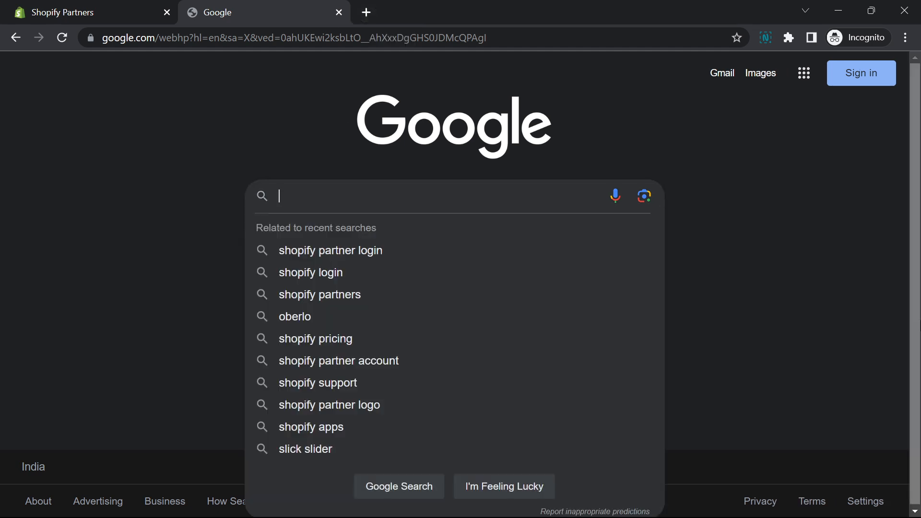
pyautogui.write('Shopif')
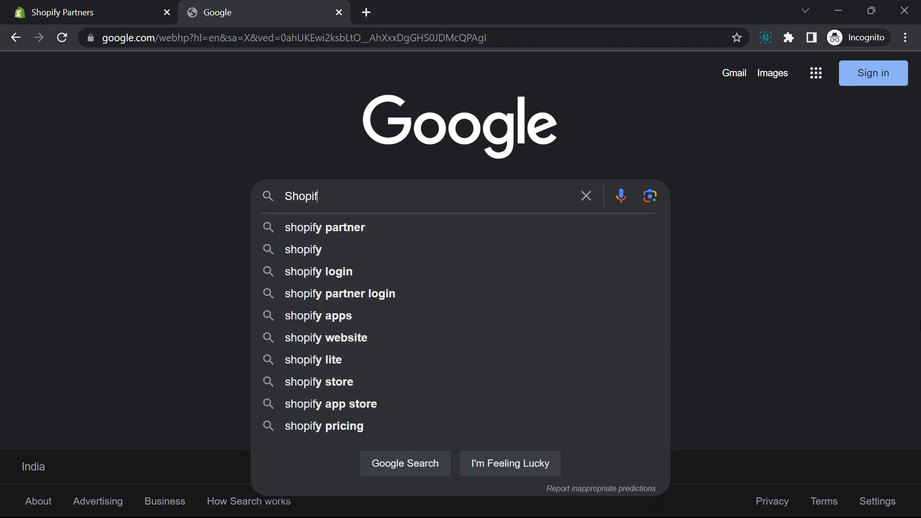
pyautogui.press('Down')
pyautogui.press('Return')
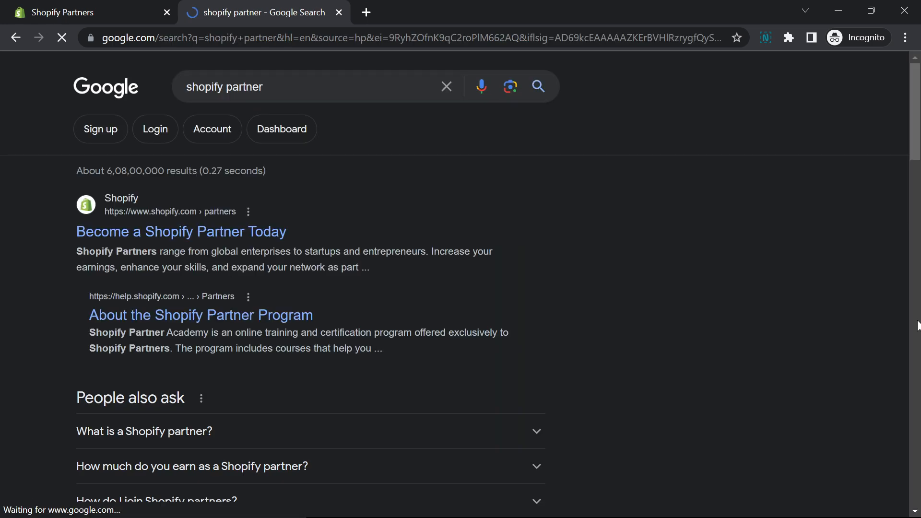
pyautogui.middleClick(178, 239)
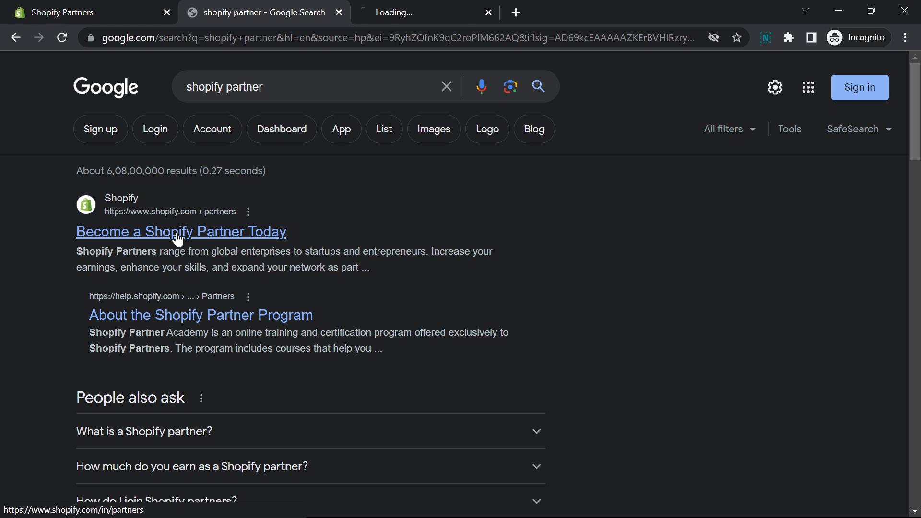
pyautogui.click(434, 9)
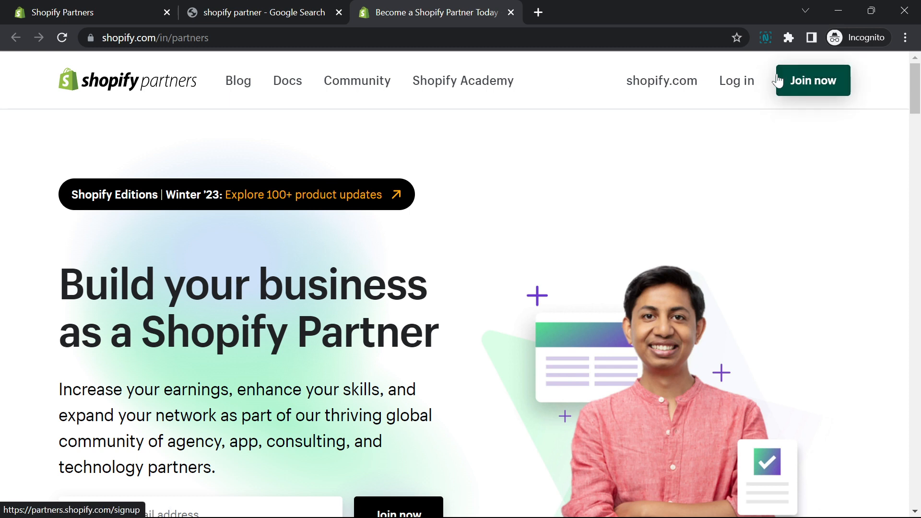
# Start joining the partner program and submit "Building new Shopify stores for clients" as the main way of using Shopify
pyautogui.click(827, 93)
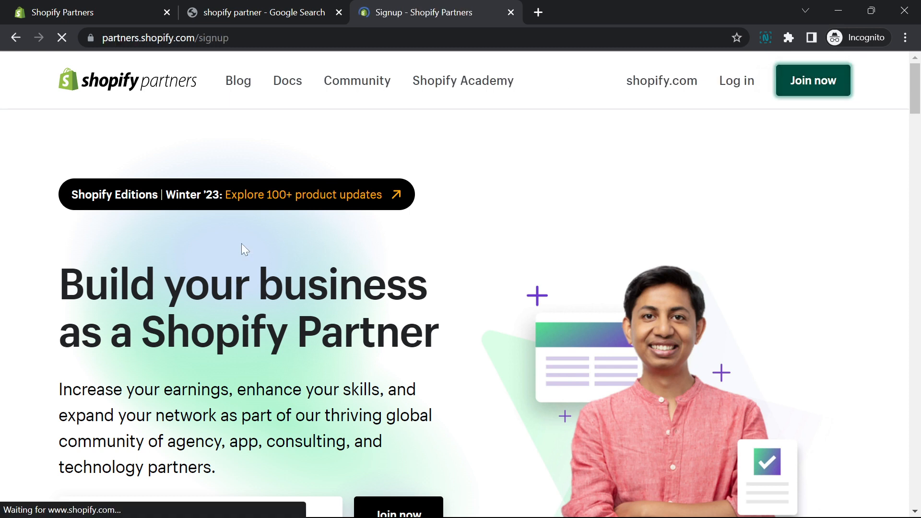
pyautogui.scroll(-1, 70, 181)
pyautogui.scroll(2, 70, 181)
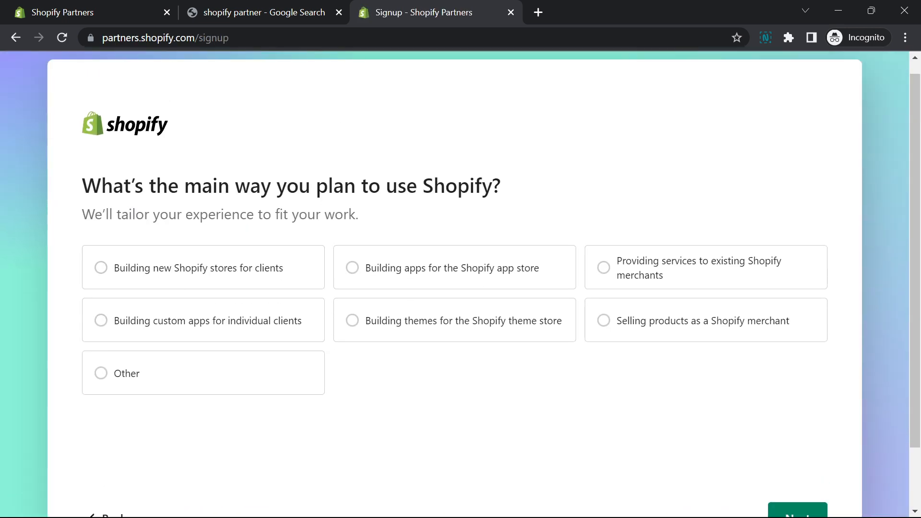
pyautogui.moveTo(101, 199); pyautogui.dragTo(344, 199)
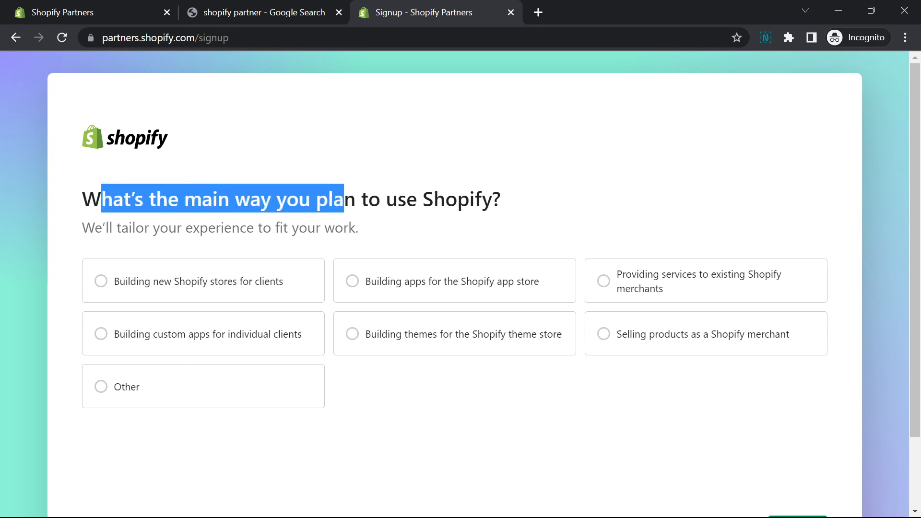
pyautogui.click(344, 200)
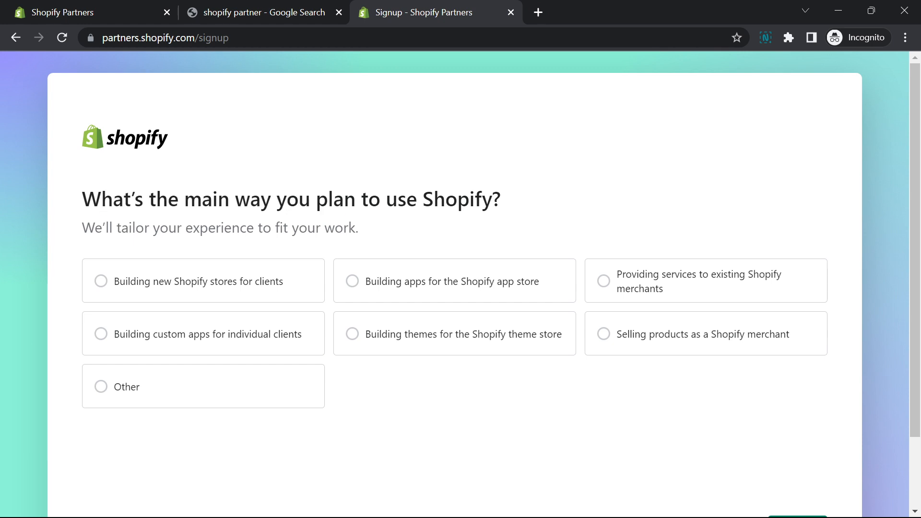
pyautogui.moveTo(492, 199); pyautogui.dragTo(261, 199)
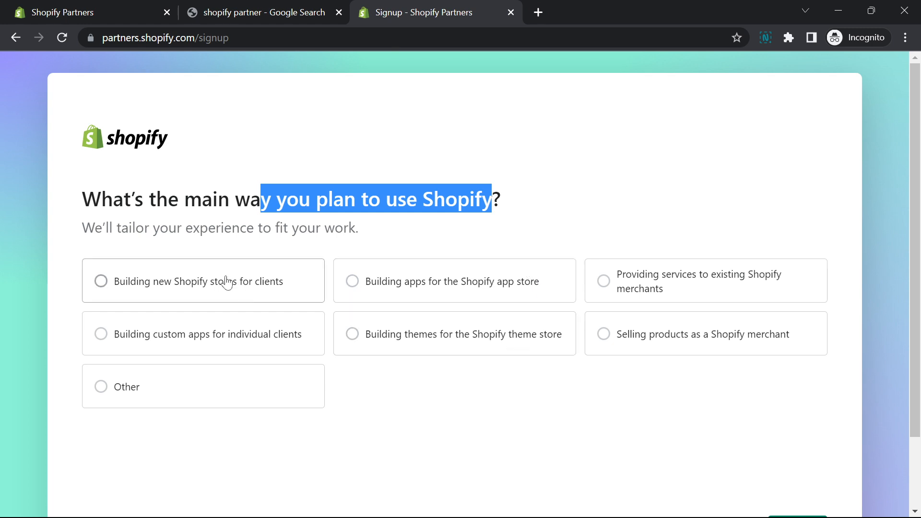
pyautogui.click(196, 283)
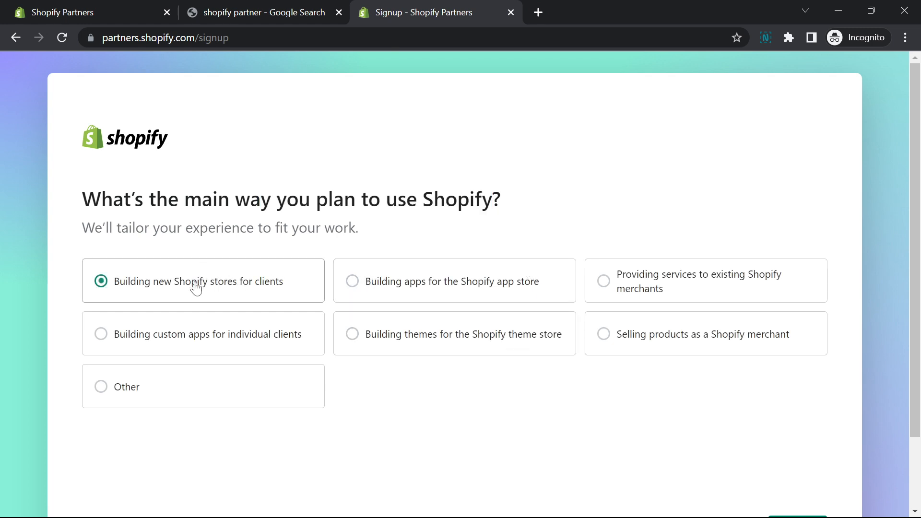
pyautogui.scroll(-2, 494, 347)
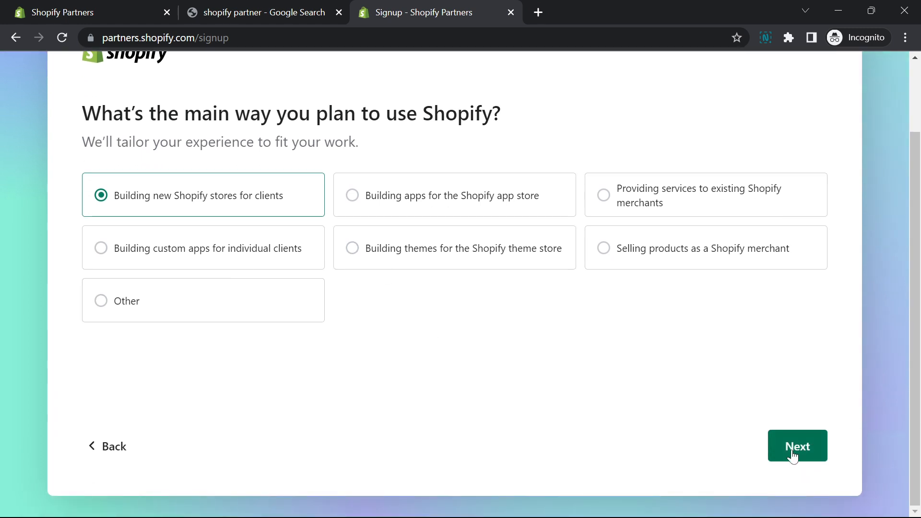
pyautogui.click(792, 452)
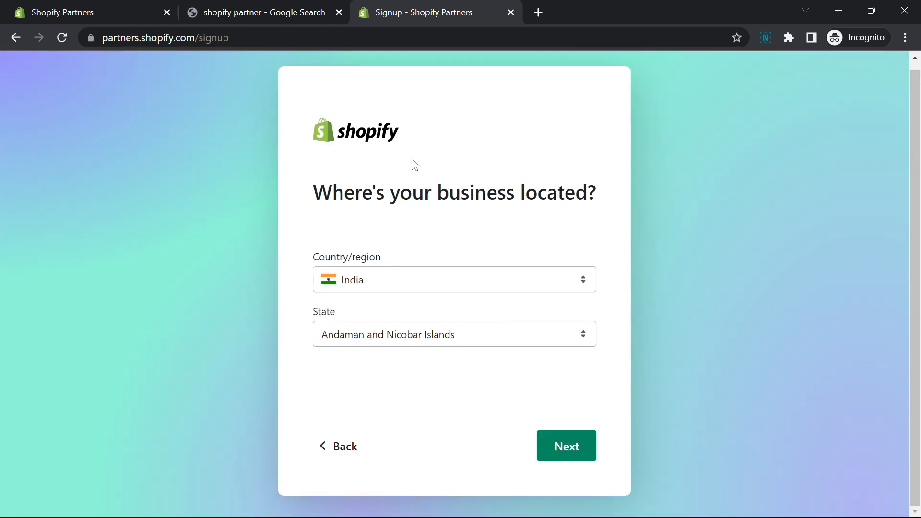
# Keep India and Andaman and Nicobar Islands as the business location and continue to the contact information
pyautogui.moveTo(344, 192); pyautogui.dragTo(549, 238)
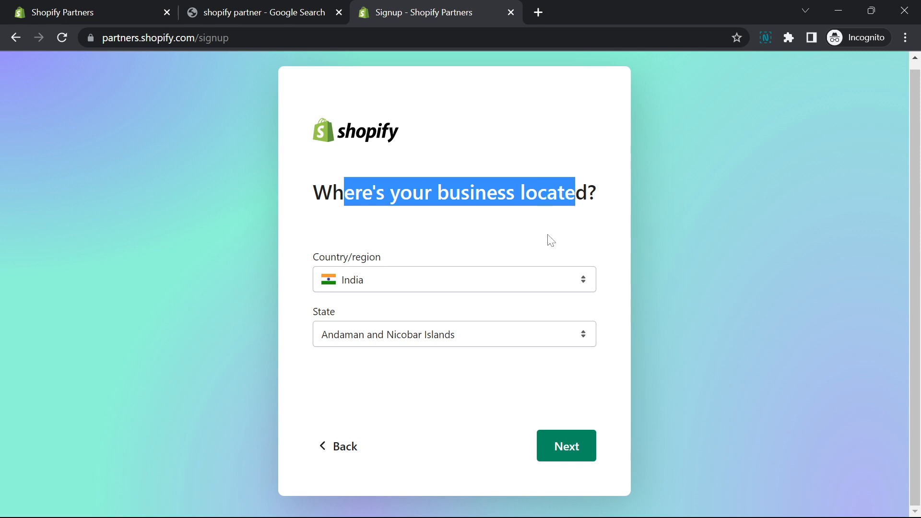
pyautogui.click(373, 283)
pyautogui.press('Up')
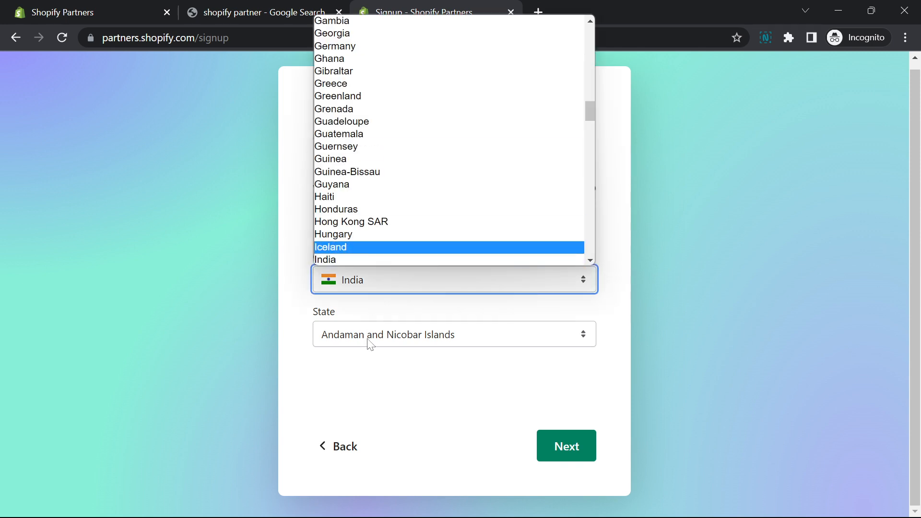
pyautogui.press('Escape')
pyautogui.click(569, 463)
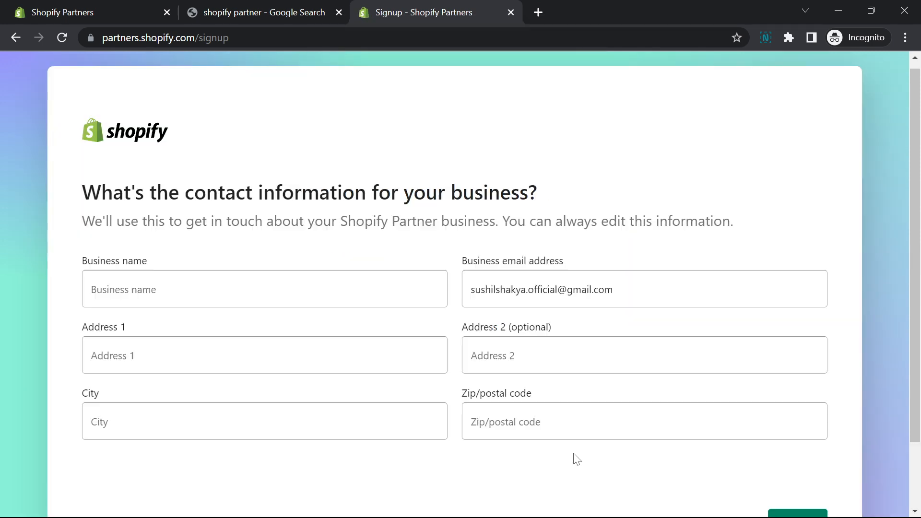
# Try to continue past the business contact form with its name, address, city and postal code fields left blank
pyautogui.scroll(-2, 105, 180)
pyautogui.press('Tab')
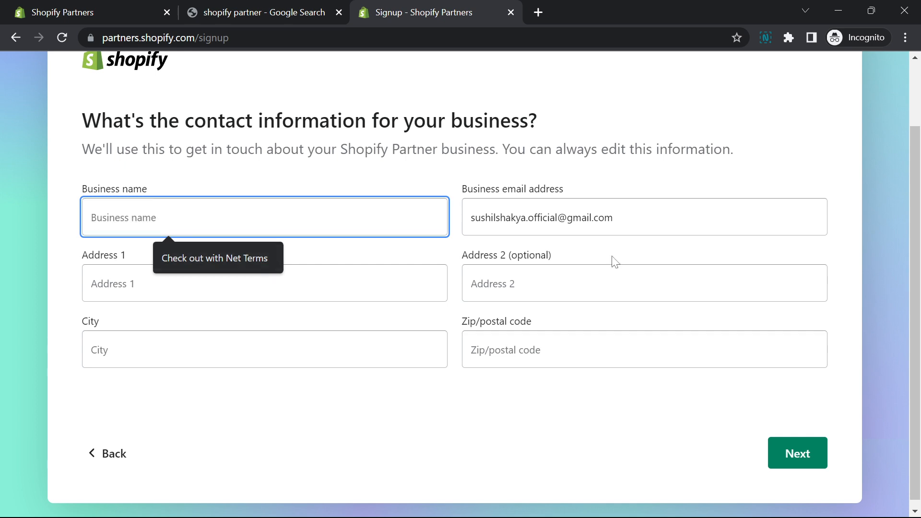
pyautogui.click(613, 217)
pyautogui.click(261, 266)
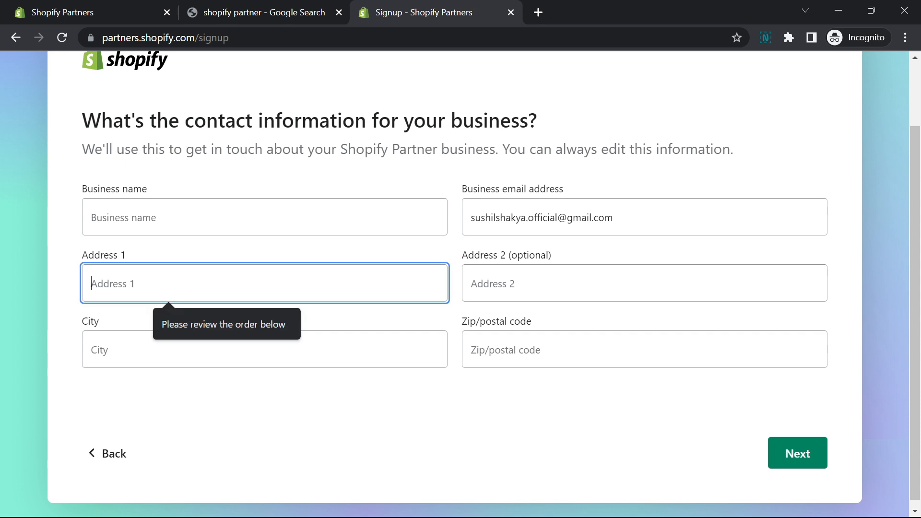
pyautogui.click(92, 350)
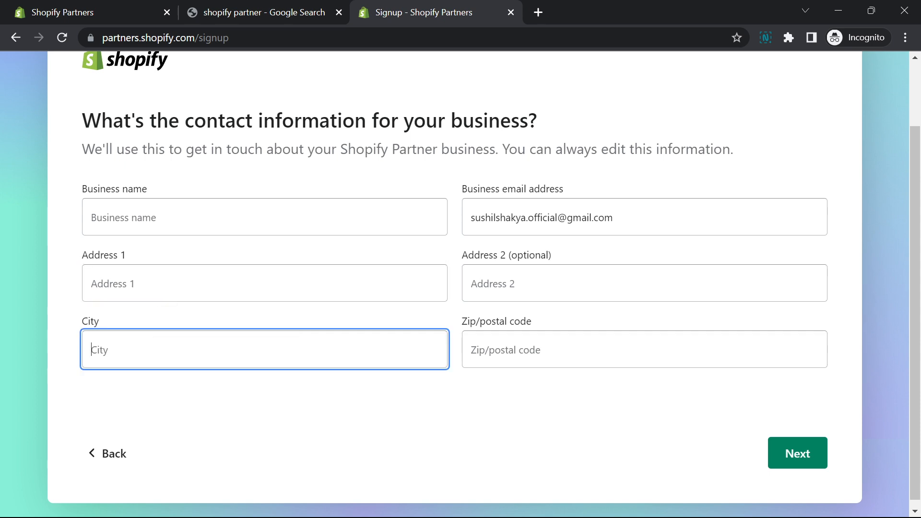
pyautogui.click(793, 451)
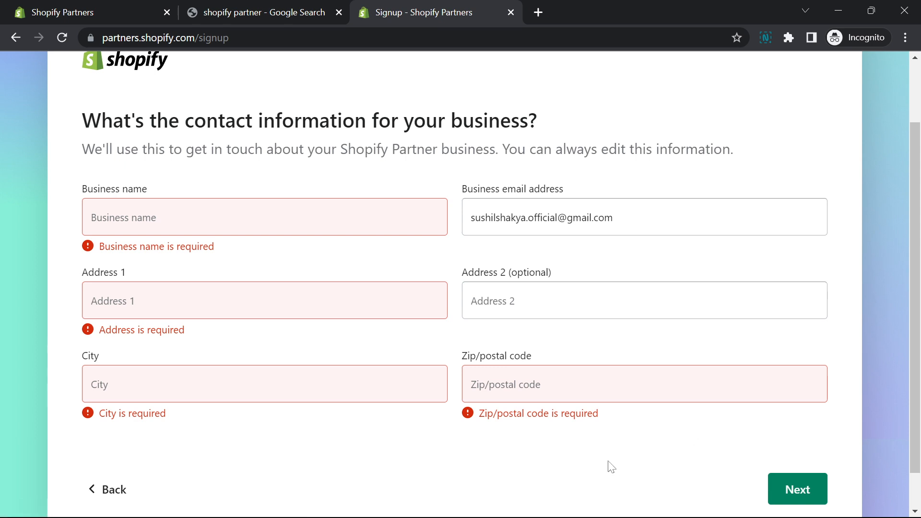
pyautogui.scroll(-1, 475, 412)
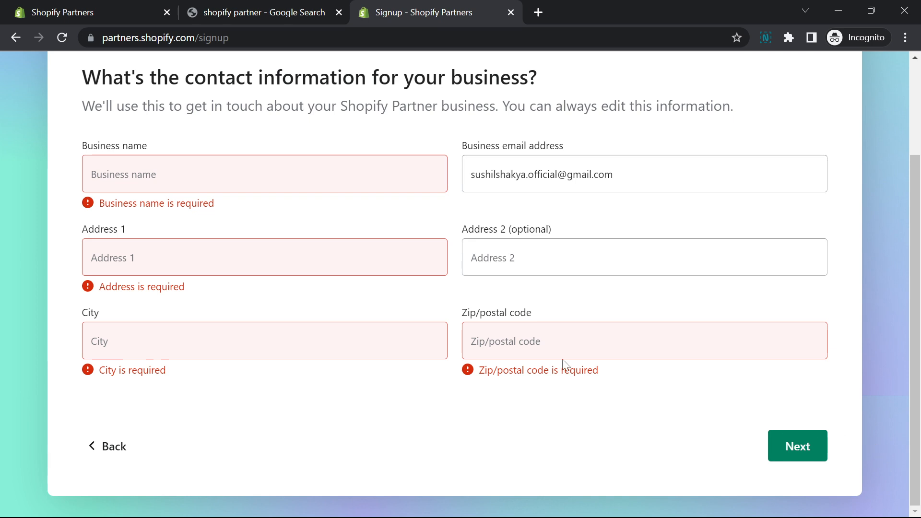
pyautogui.scroll(3, 434, 134)
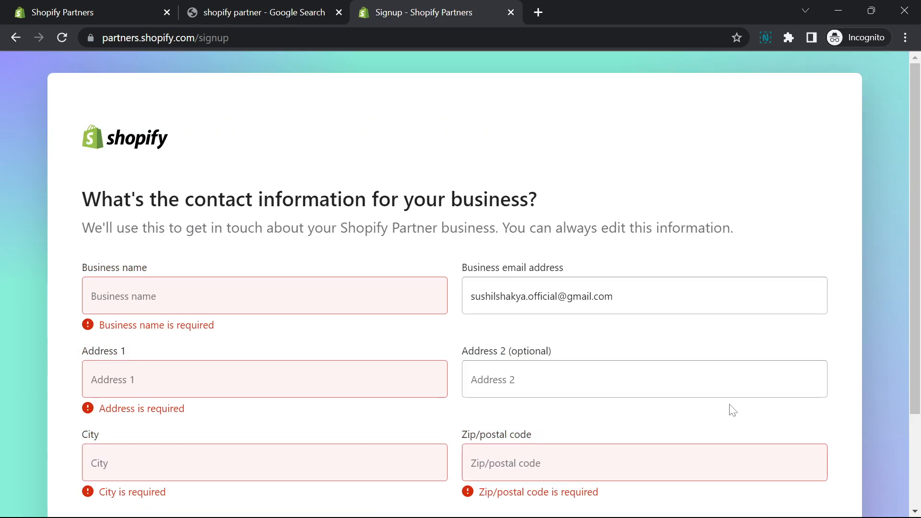
pyautogui.scroll(-3, 707, 427)
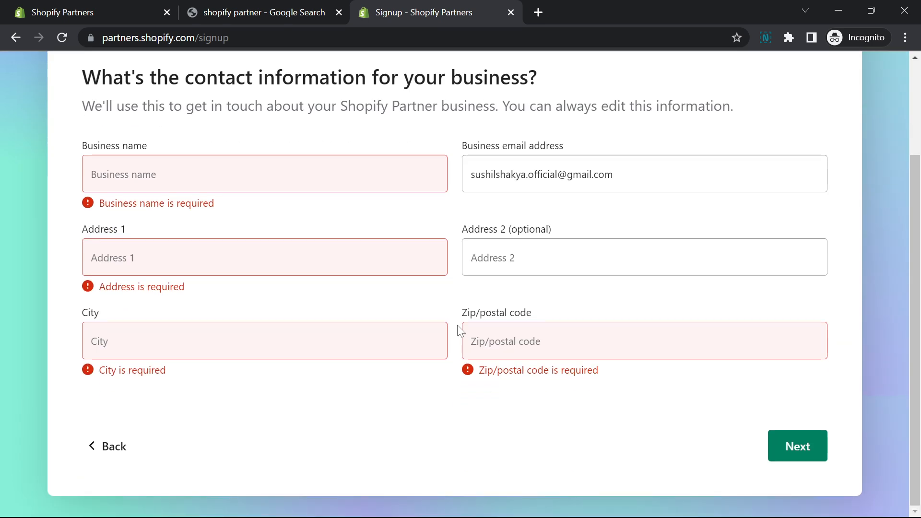
pyautogui.scroll(3, 194, 141)
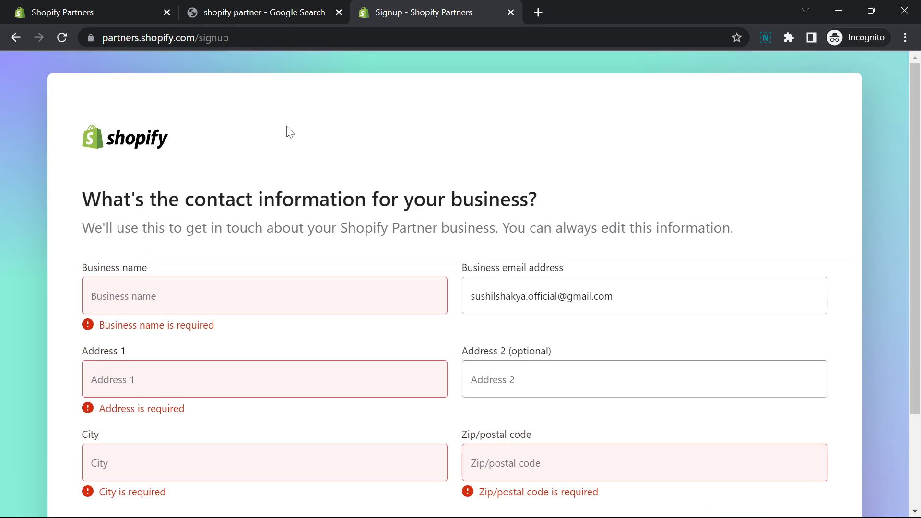
# Switch to the existing Shopify Partners dashboard and open its Stores page
pyautogui.click(96, 13)
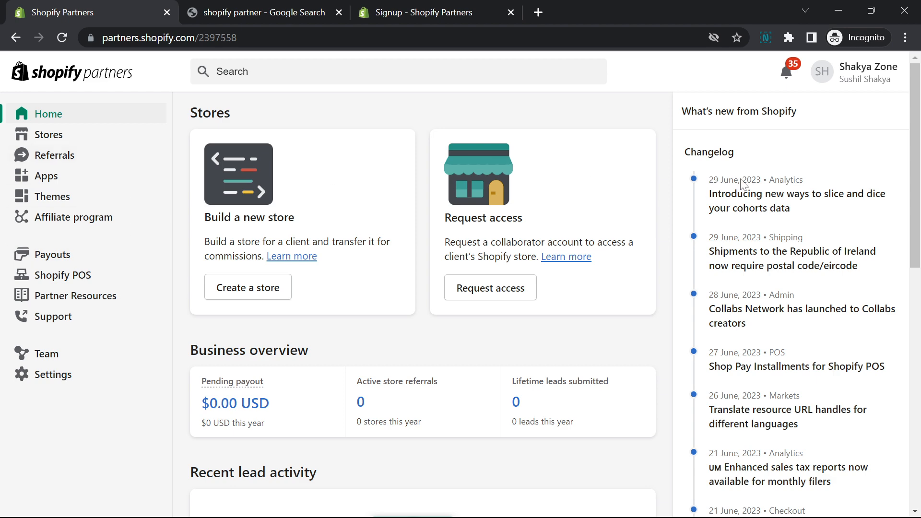
pyautogui.click(418, 7)
pyautogui.scroll(-3, 784, 407)
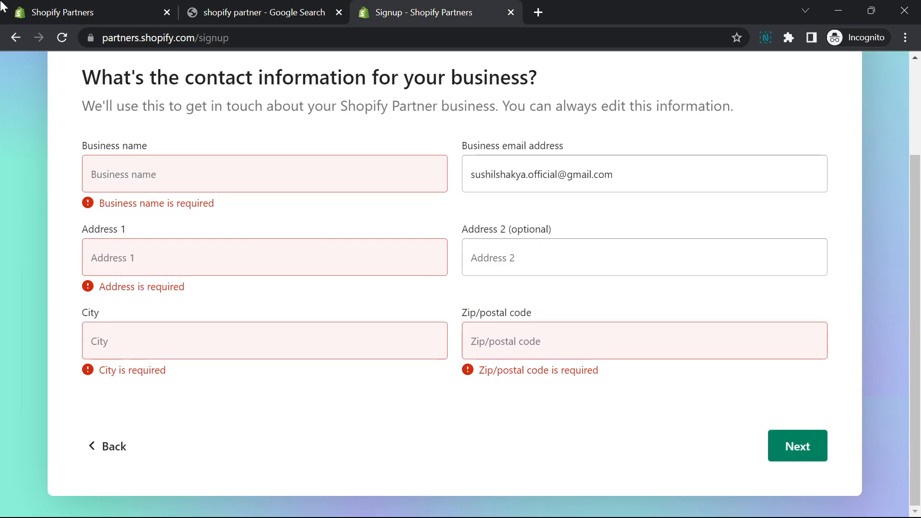
pyautogui.click(58, 12)
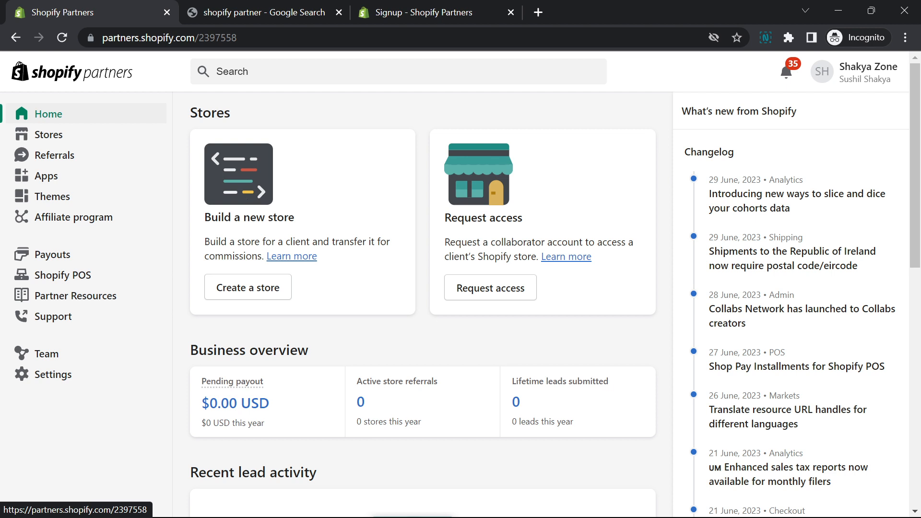
pyautogui.moveTo(496, 218); pyautogui.dragTo(387, 218)
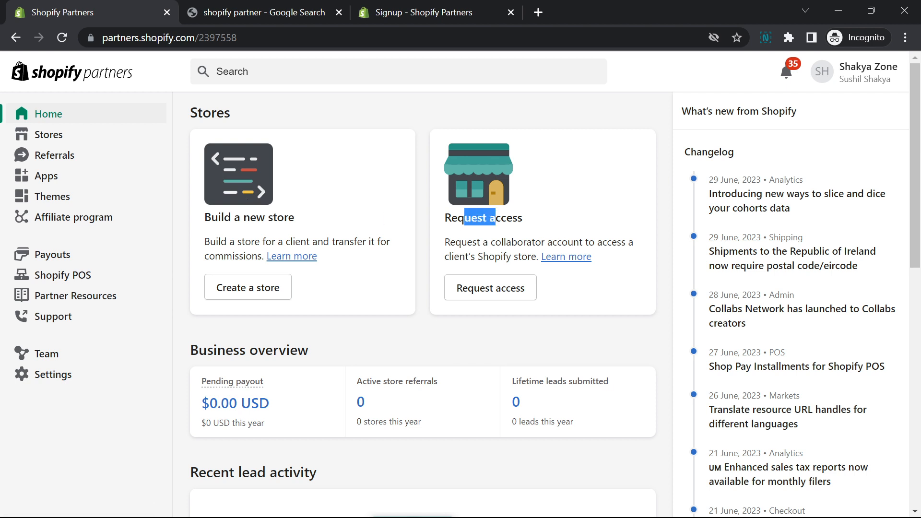
pyautogui.tripleClick(233, 218)
pyautogui.click(51, 134)
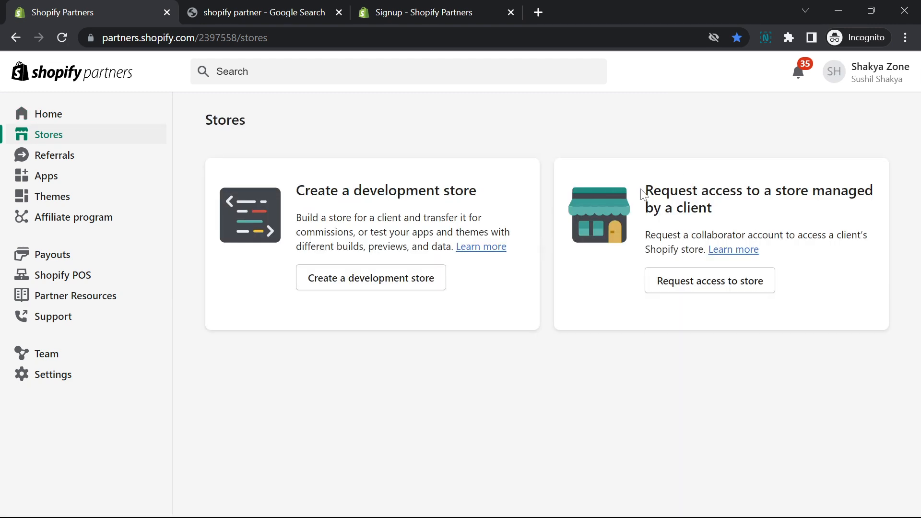
# Open the form for creating a development store
pyautogui.moveTo(643, 190); pyautogui.dragTo(799, 273)
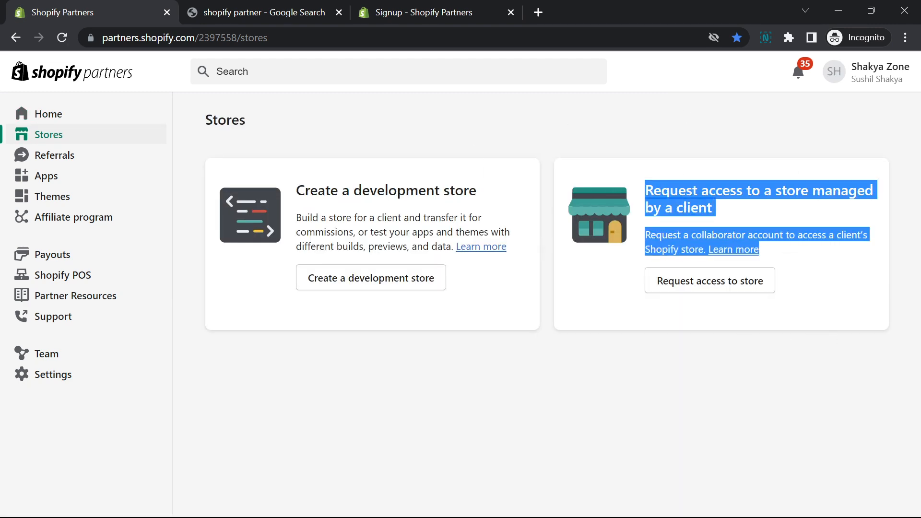
pyautogui.moveTo(296, 190); pyautogui.dragTo(463, 192)
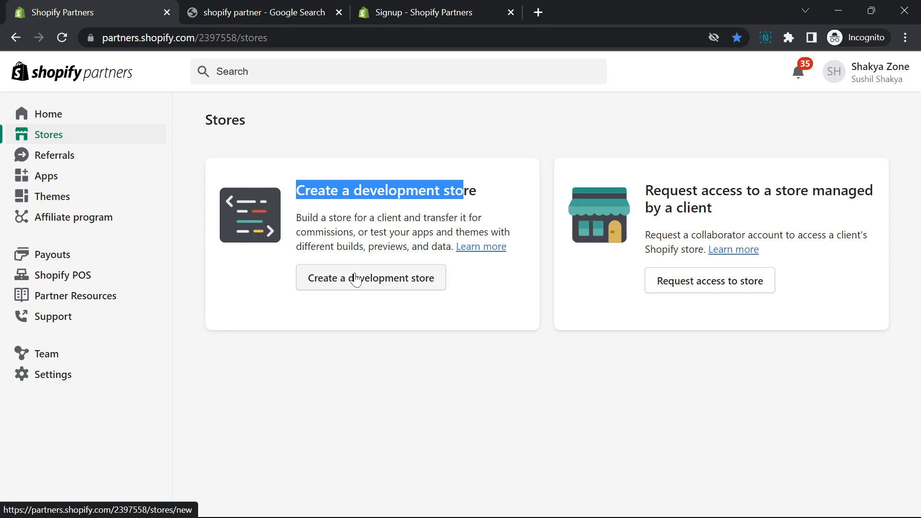
pyautogui.click(355, 279)
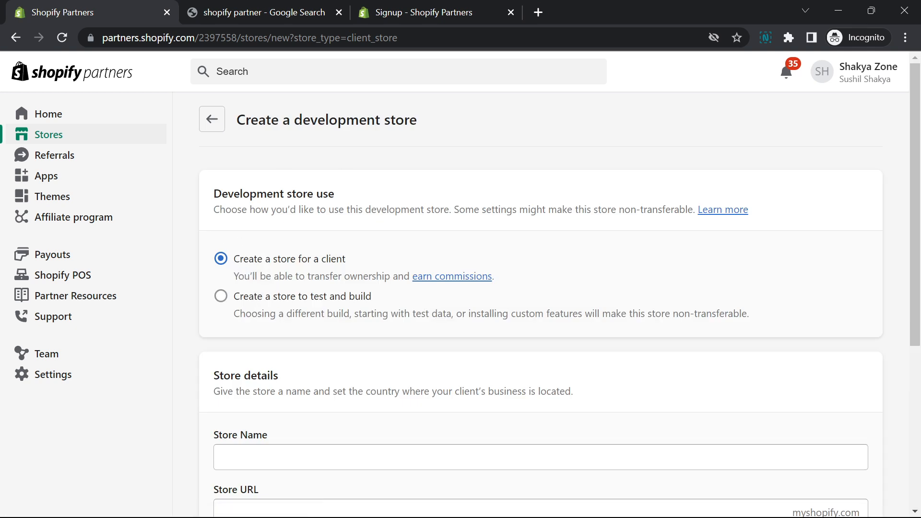
# Examine the development store form, including its client and test store options and the store details it asks for
pyautogui.moveTo(235, 197); pyautogui.dragTo(417, 204)
pyautogui.scroll(-5, 325, 460)
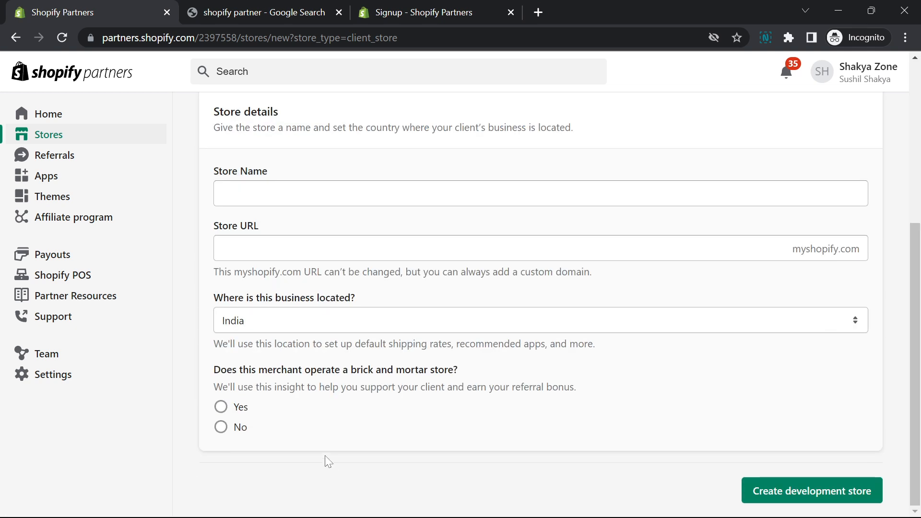
pyautogui.scroll(5, 319, 448)
pyautogui.scroll(-2, 318, 449)
pyautogui.scroll(2, 278, 220)
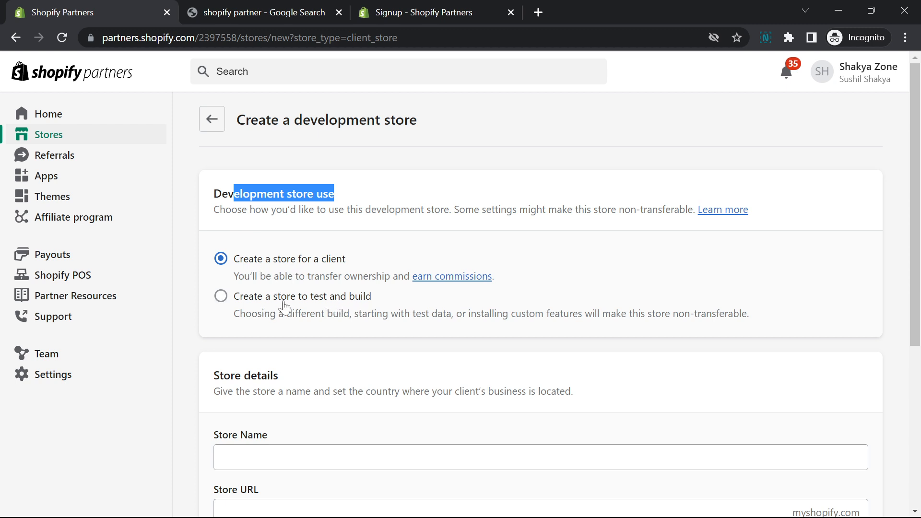
pyautogui.moveTo(350, 277); pyautogui.dragTo(285, 276)
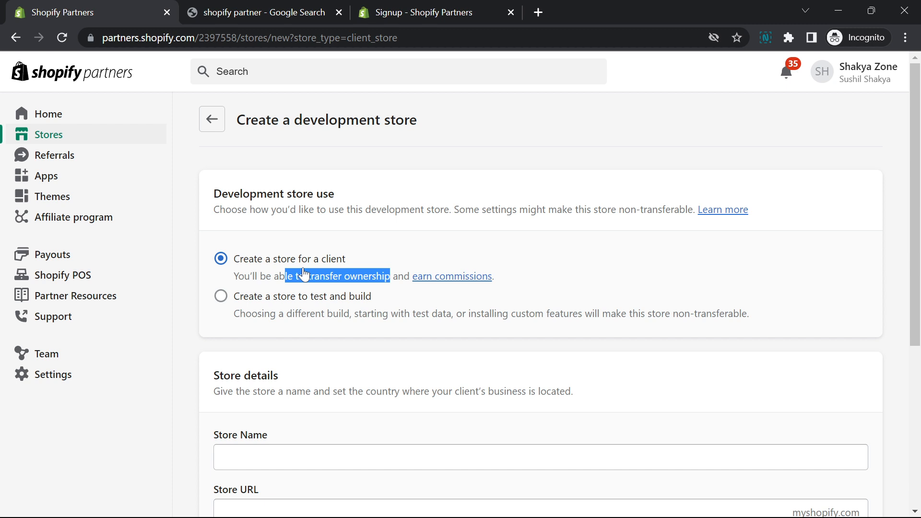
# Choose to create a store to test and build, and try Bookshala as the store name
pyautogui.click(298, 303)
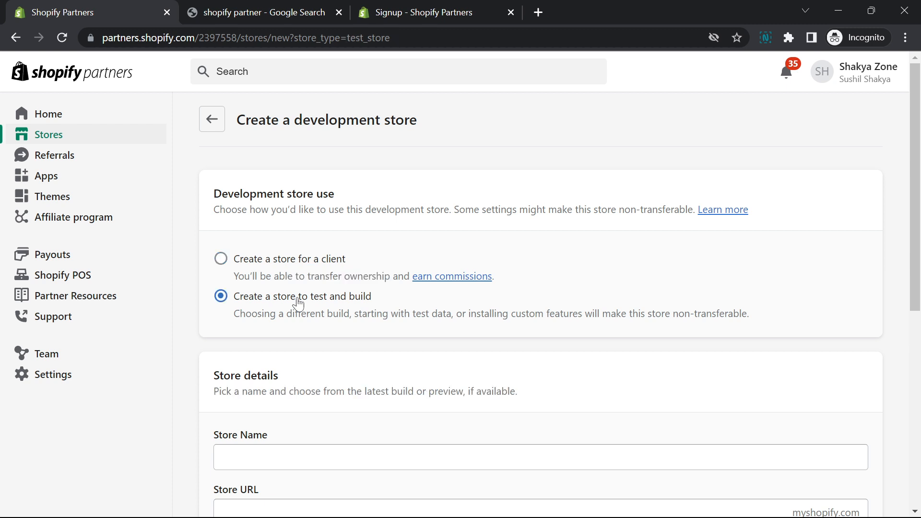
pyautogui.scroll(-5, 283, 288)
pyautogui.click(276, 241)
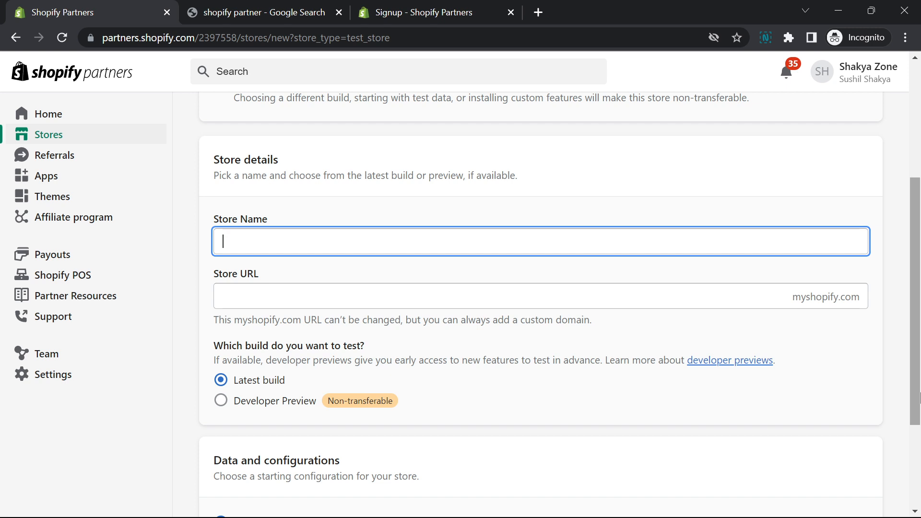
pyautogui.write('Books')
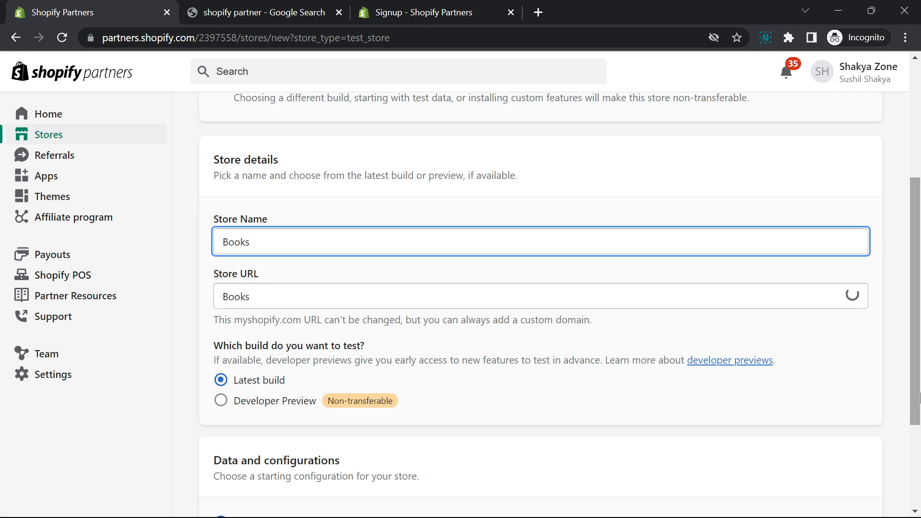
pyautogui.write('shaka')
pyautogui.press('BackSpace')
pyautogui.press('BackSpace')
pyautogui.press('BackSpace')
pyautogui.press('BackSpace')
pyautogui.press('BackSpace')
pyautogui.press('BackSpace')
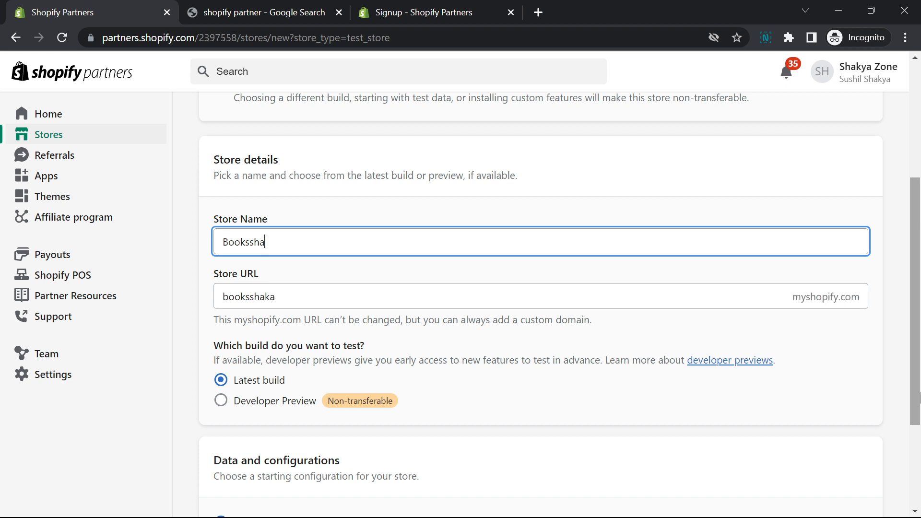
pyautogui.write('shala')
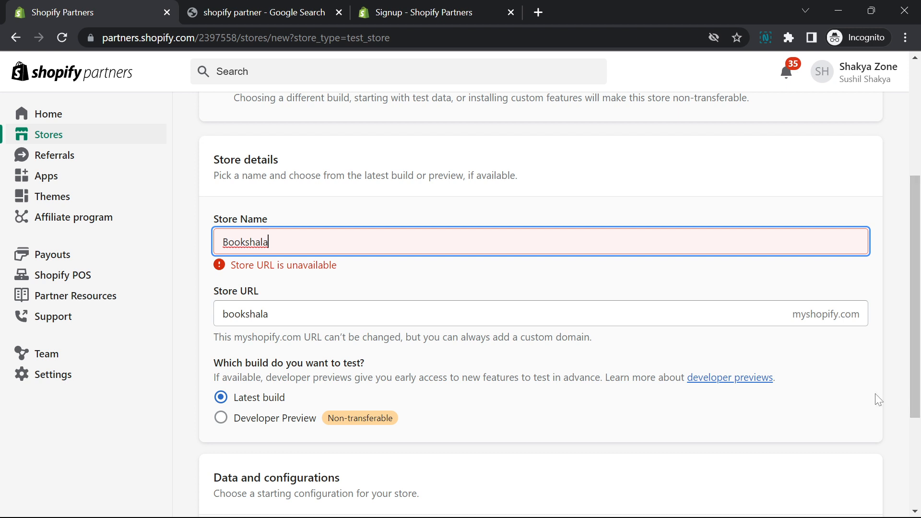
# Change the store name to Books-selling-free and check the matching store URL
pyautogui.press('BackSpace')
pyautogui.press('BackSpace')
pyautogui.press('BackSpace')
pyautogui.press('BackSpace')
pyautogui.press('BackSpace')
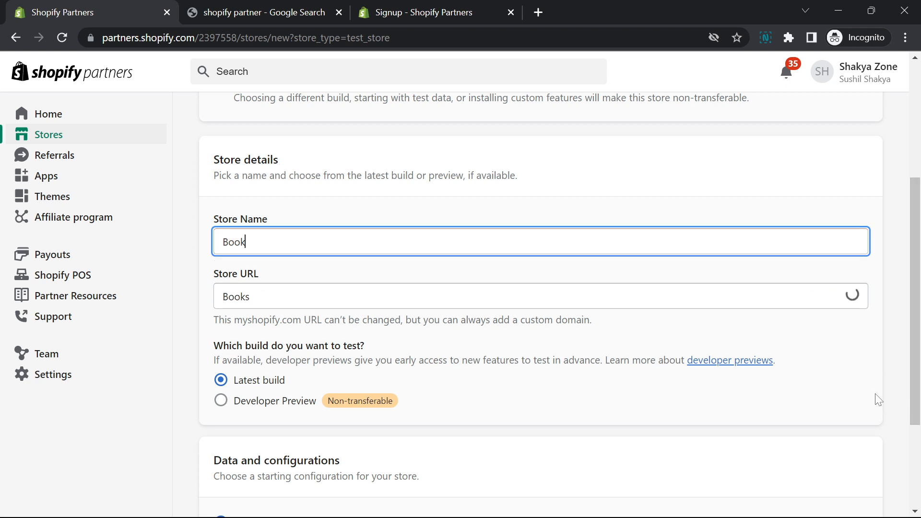
pyautogui.write('s')
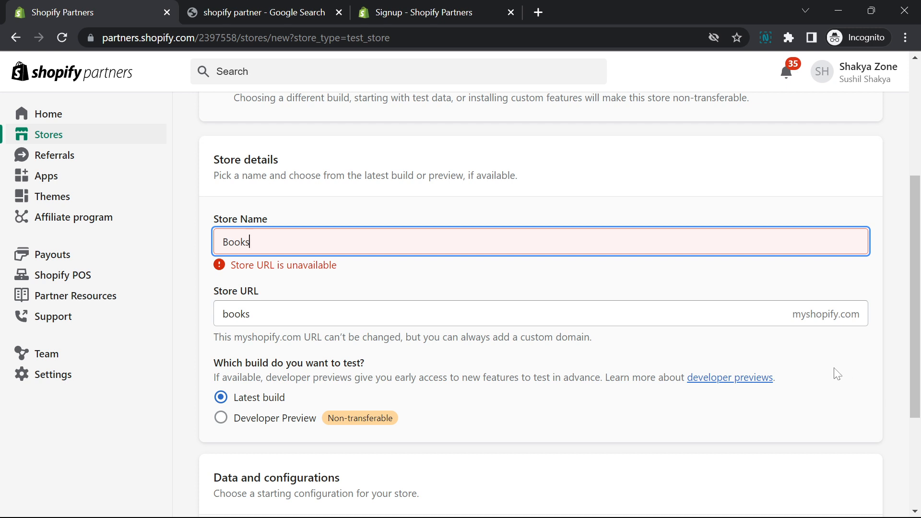
pyautogui.write('-sello')
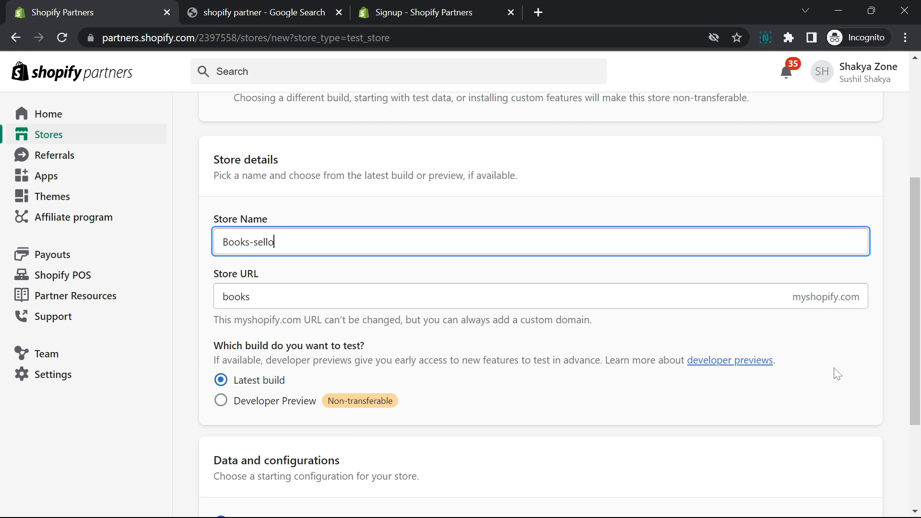
pyautogui.press('BackSpace')
pyautogui.write('ing')
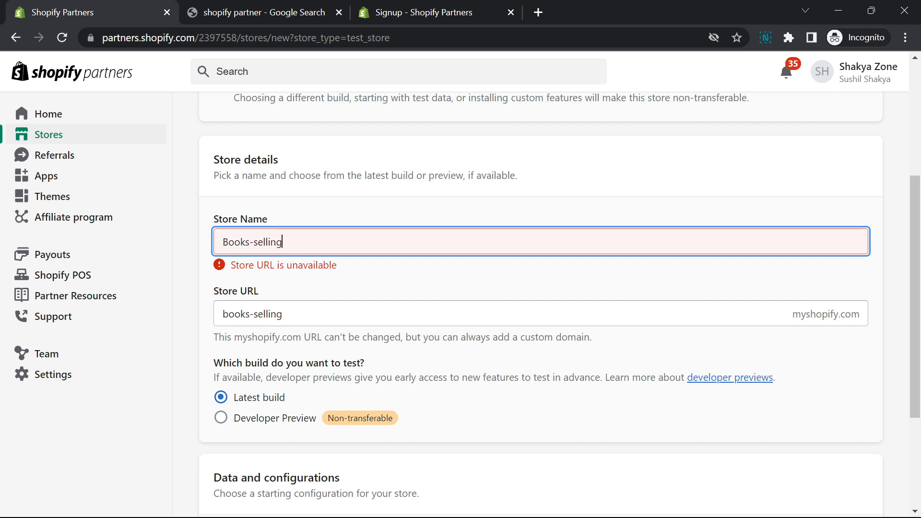
pyautogui.write('-fre')
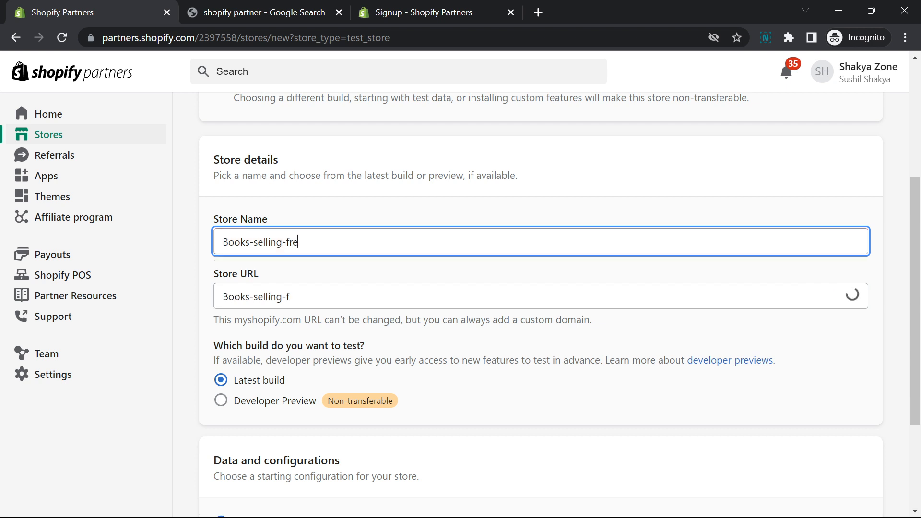
pyautogui.write('e')
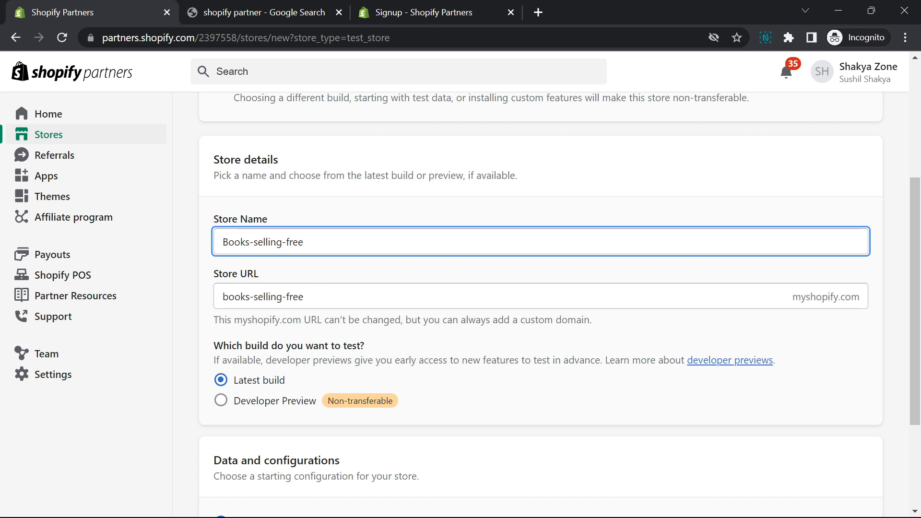
pyautogui.hotkey('ctrl', 'a')
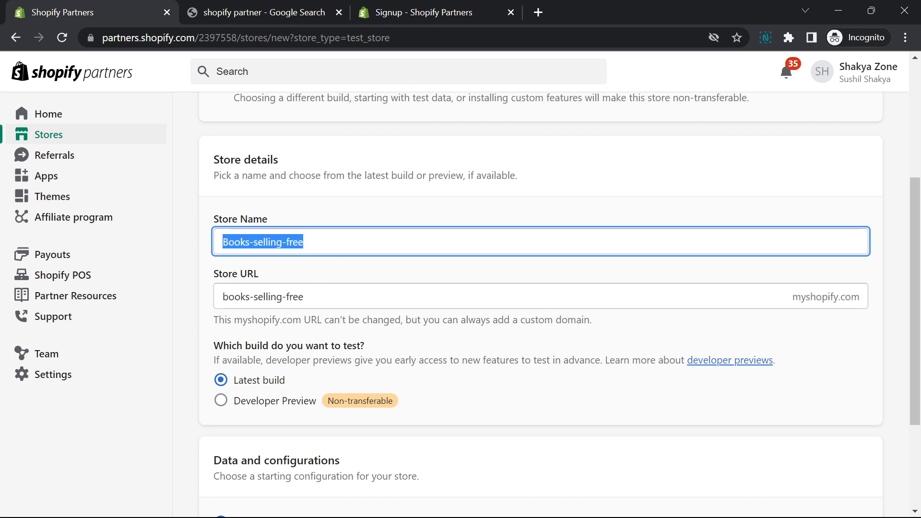
pyautogui.press('Tab')
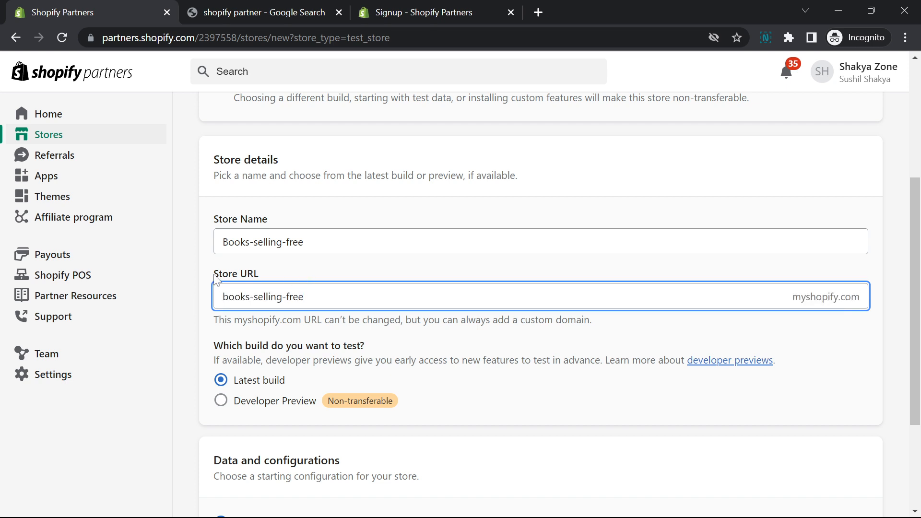
pyautogui.hotkey('ctrl', 'a')
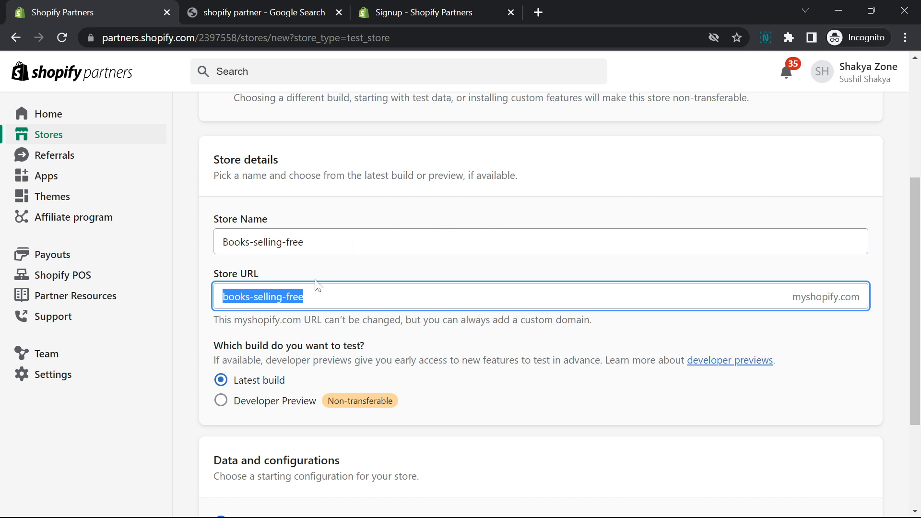
pyautogui.click(216, 273)
# Set the build to test to Developer Preview with the Checkout Extensibility preview
pyautogui.scroll(-3, 235, 250)
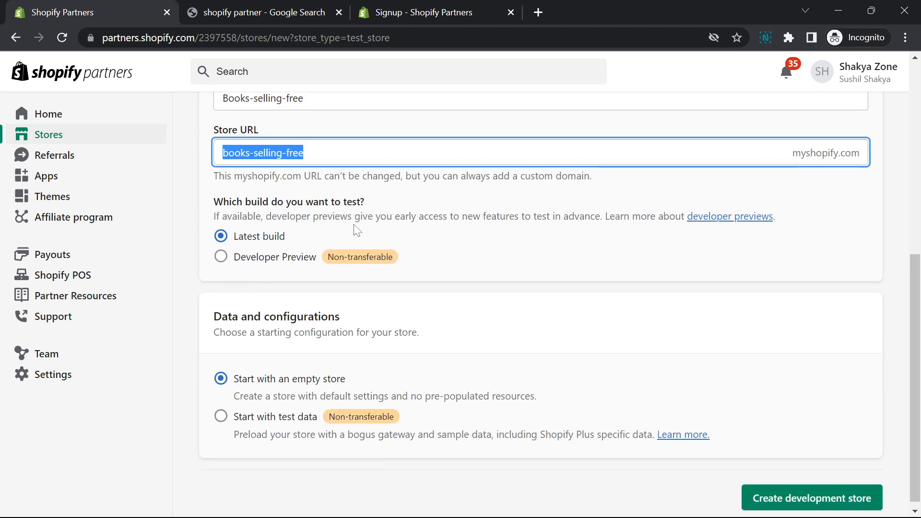
pyautogui.moveTo(237, 216); pyautogui.dragTo(761, 216)
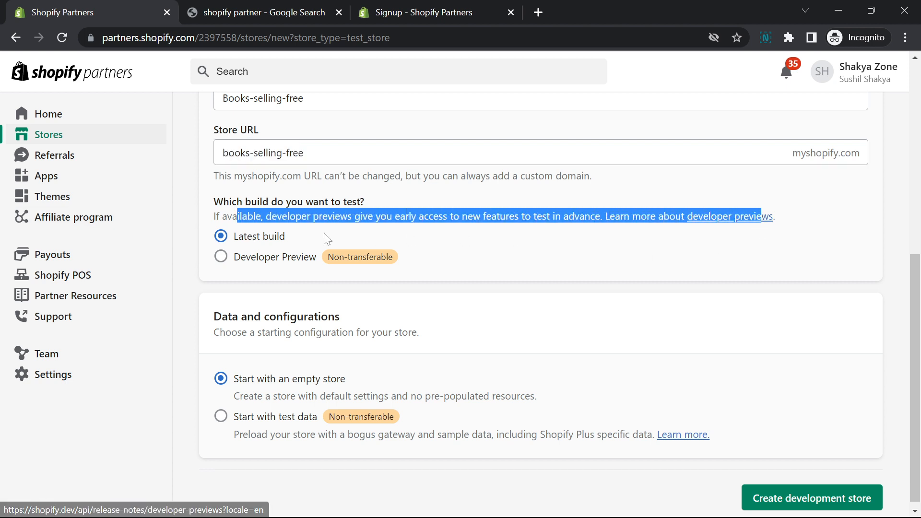
pyautogui.click(253, 258)
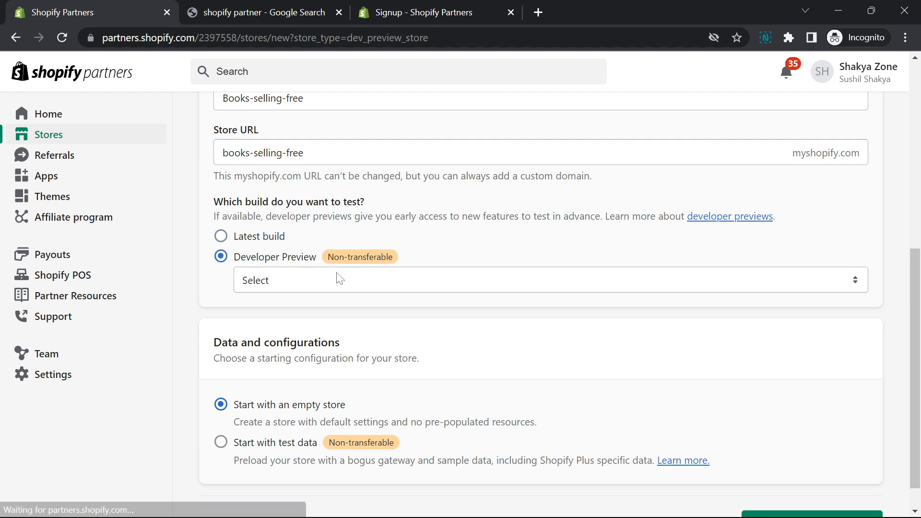
pyautogui.click(306, 283)
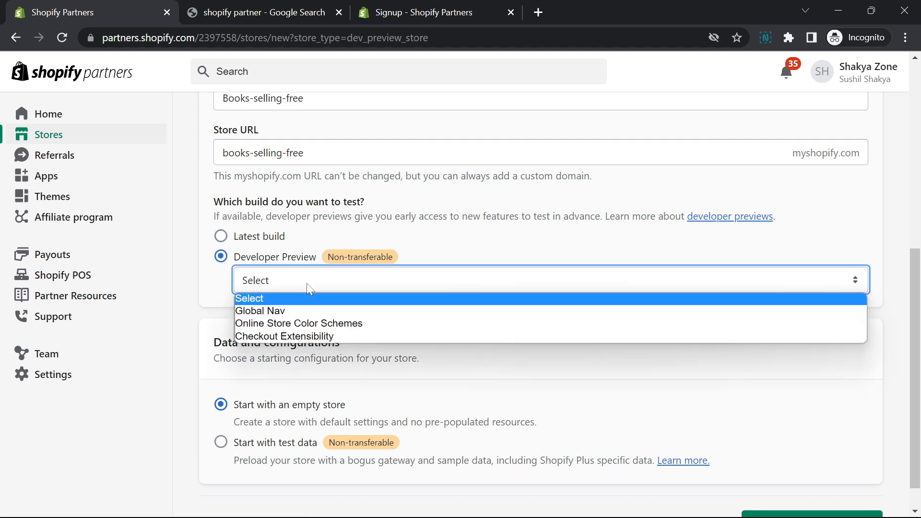
pyautogui.click(263, 337)
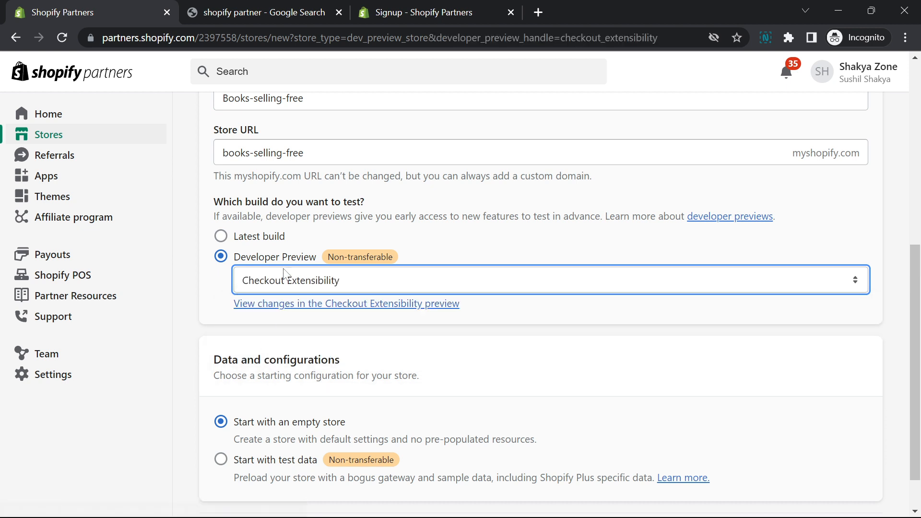
# Choose to start with test data as the store's configuration and create the development store
pyautogui.scroll(-1, 269, 334)
pyautogui.moveTo(211, 305); pyautogui.dragTo(471, 356)
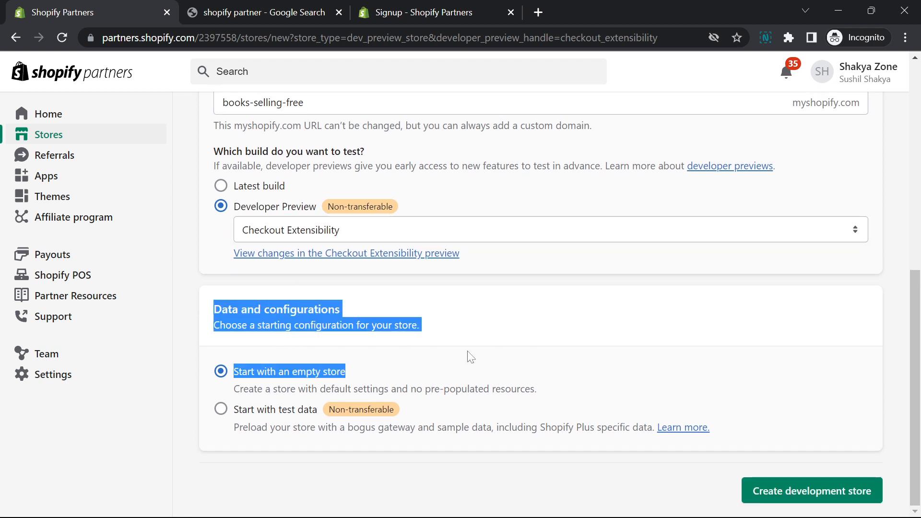
pyautogui.click(390, 339)
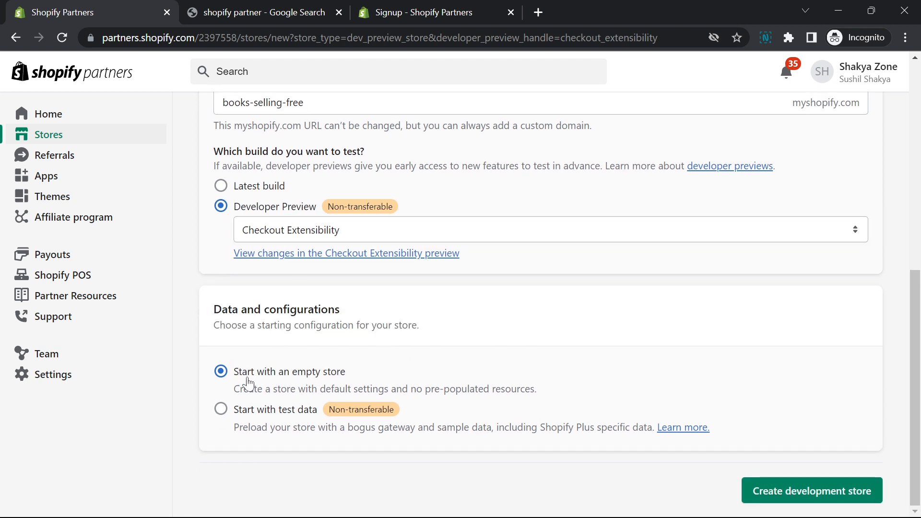
pyautogui.moveTo(219, 325); pyautogui.dragTo(423, 423)
pyautogui.click(448, 441)
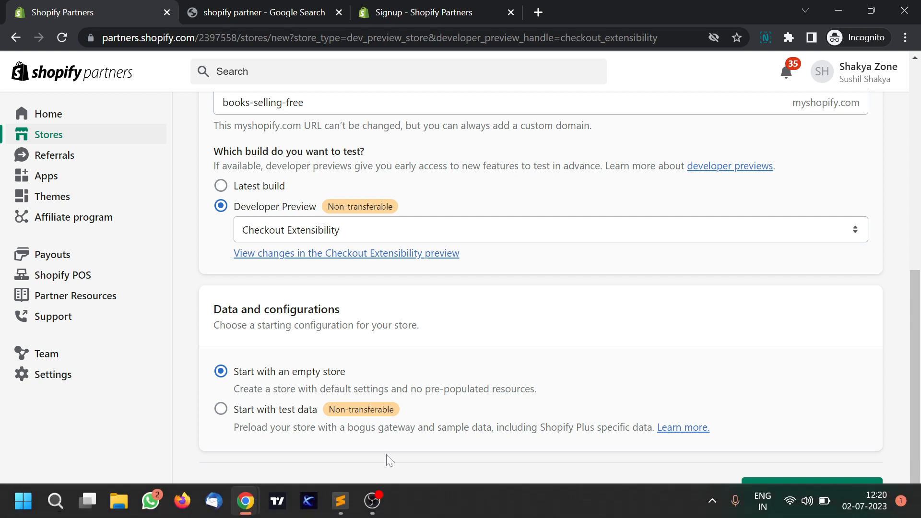
pyautogui.moveTo(489, 389); pyautogui.dragTo(253, 389)
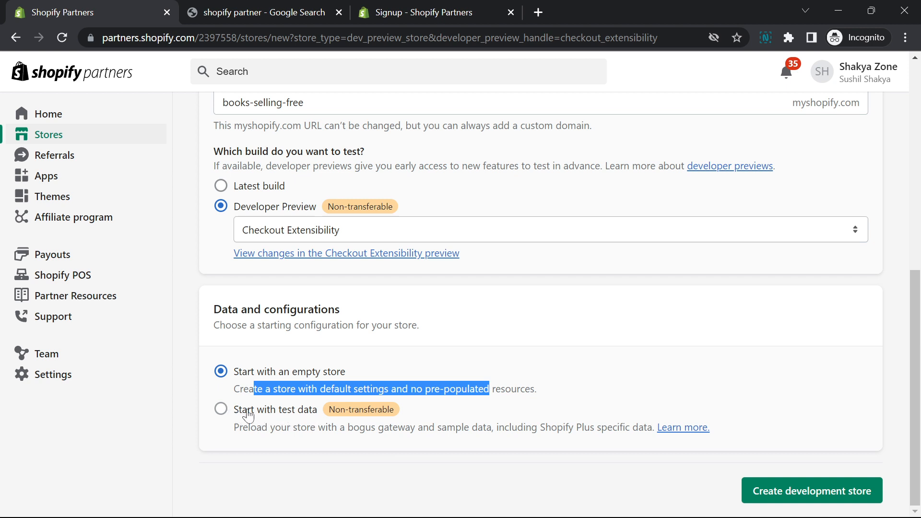
pyautogui.click(286, 417)
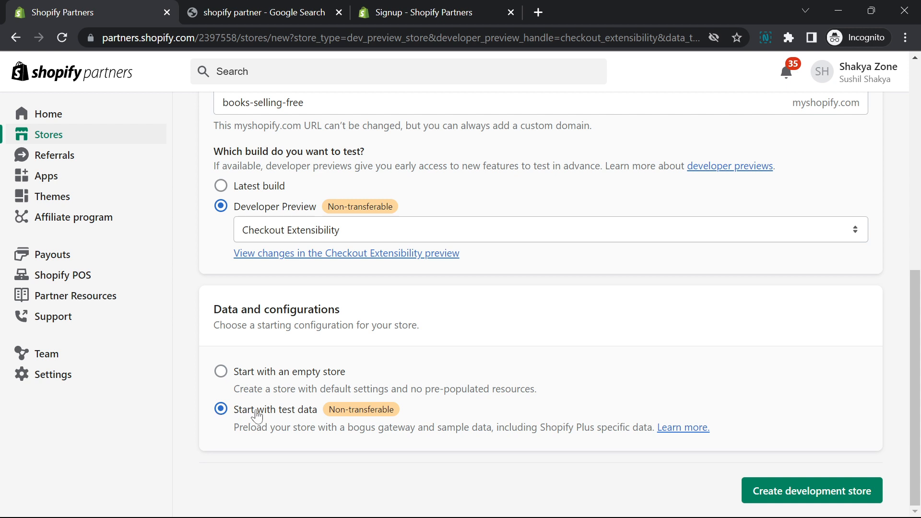
pyautogui.click(796, 494)
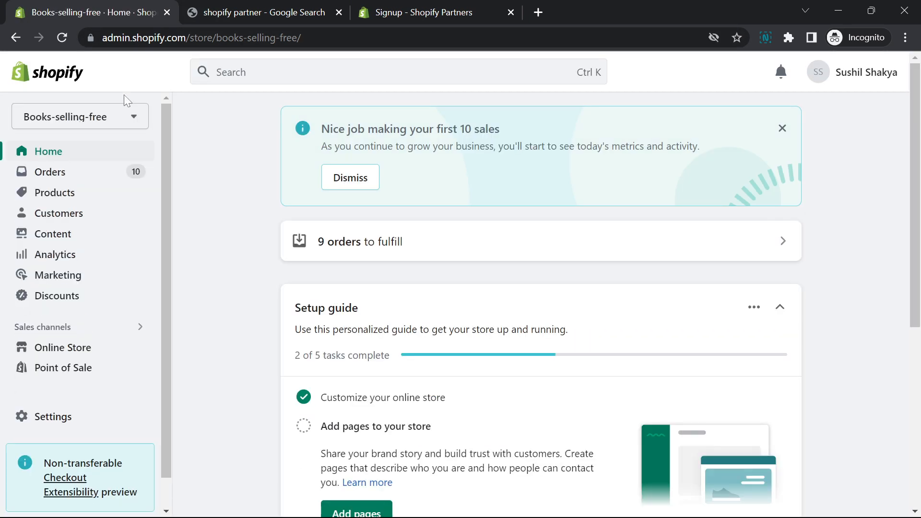
# Look over the new store's home page setup guide and its list of orders
pyautogui.scroll(-2, 96, 218)
pyautogui.scroll(-5, 216, 261)
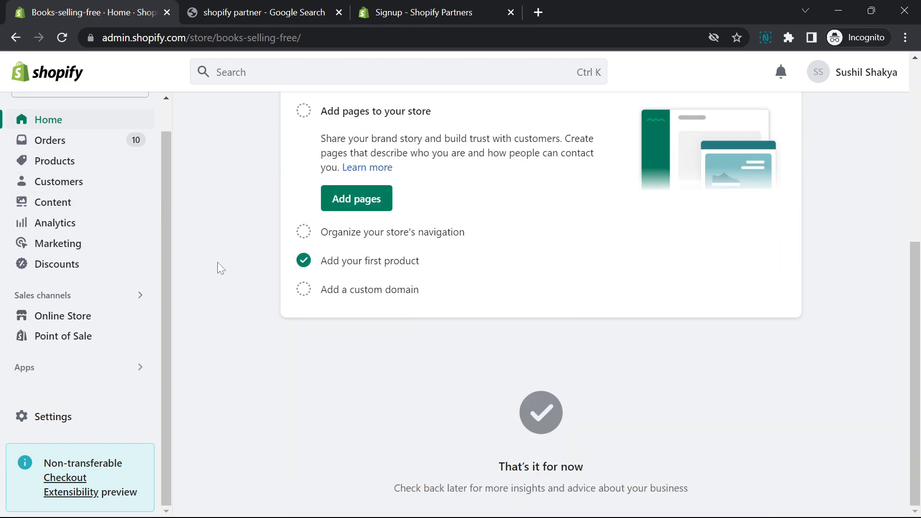
pyautogui.scroll(5, 220, 262)
pyautogui.scroll(-5, 219, 262)
pyautogui.click(56, 140)
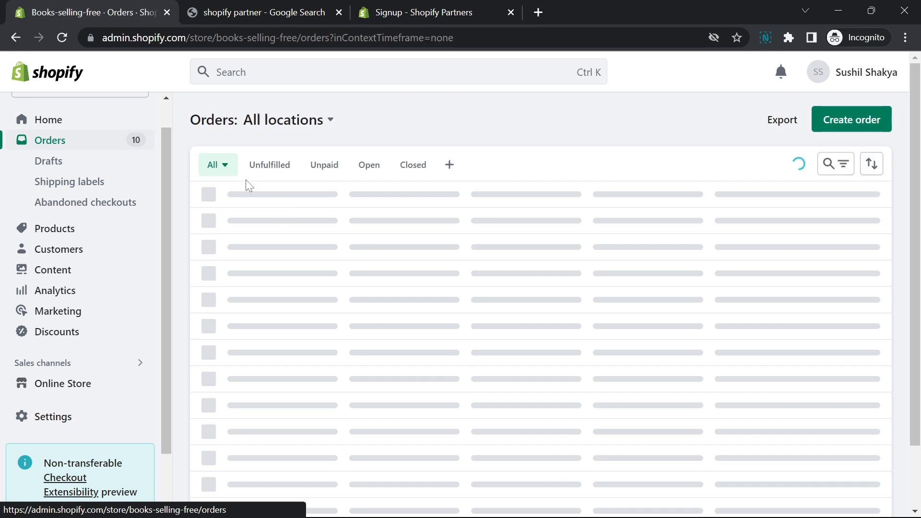
pyautogui.scroll(-1, 255, 192)
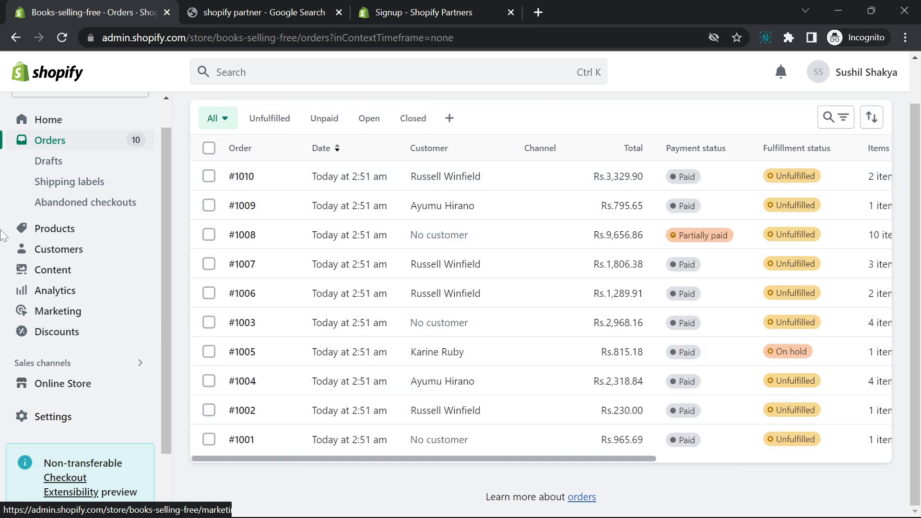
# Look through the store's product list and its collections
pyautogui.click(67, 226)
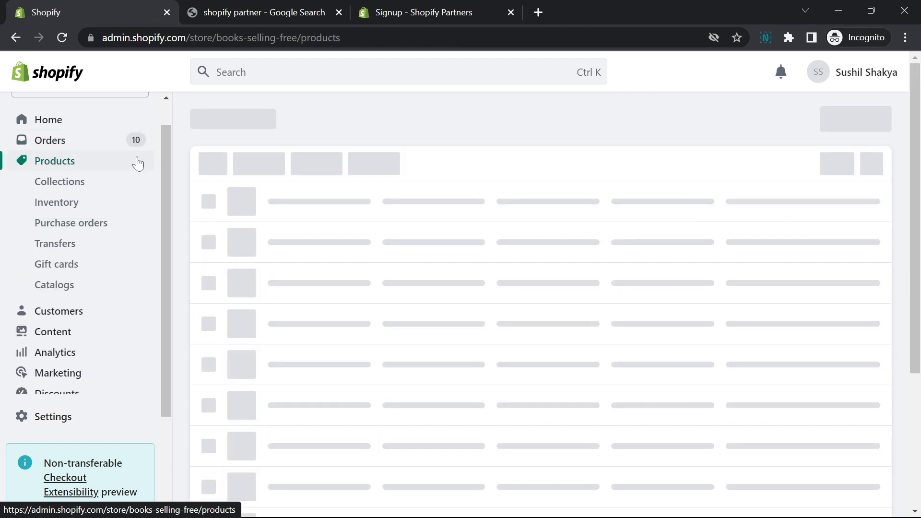
pyautogui.scroll(-10, 295, 243)
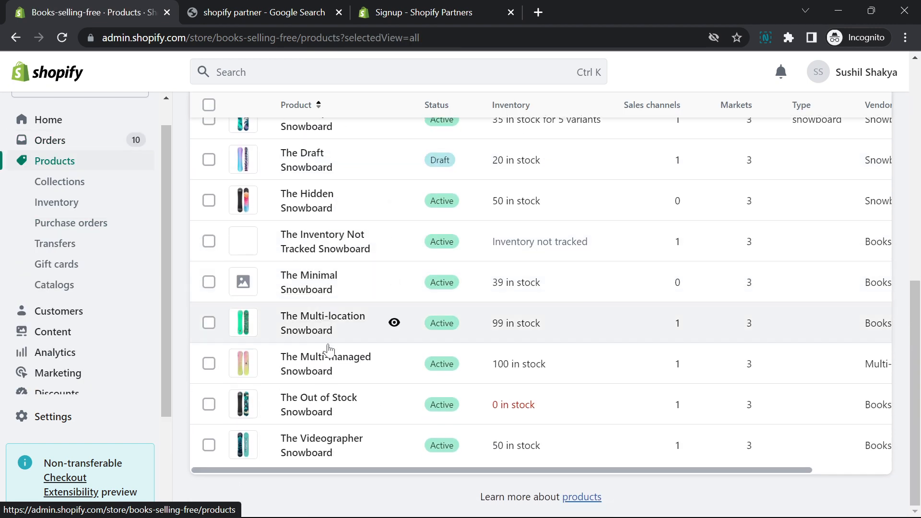
pyautogui.scroll(10, 325, 350)
pyautogui.click(75, 182)
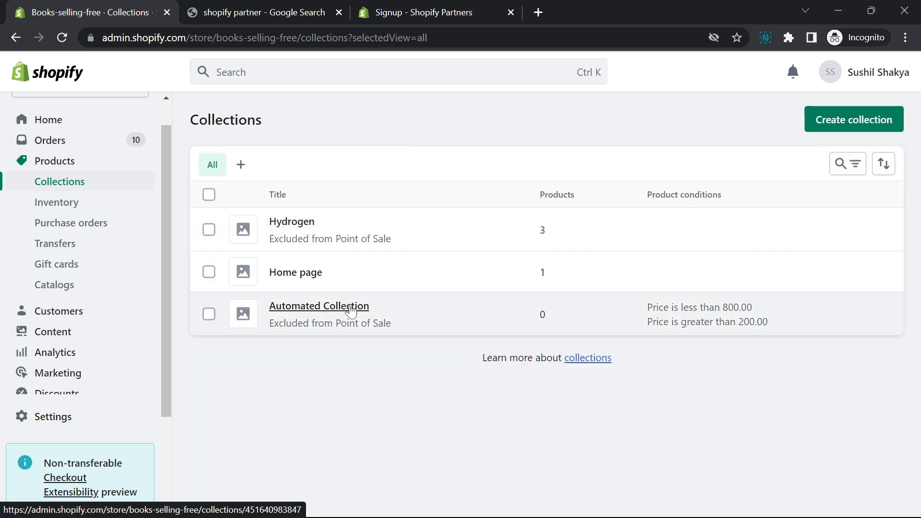
# Open the Themes page of the Online Store sales channel
pyautogui.scroll(-3, 127, 220)
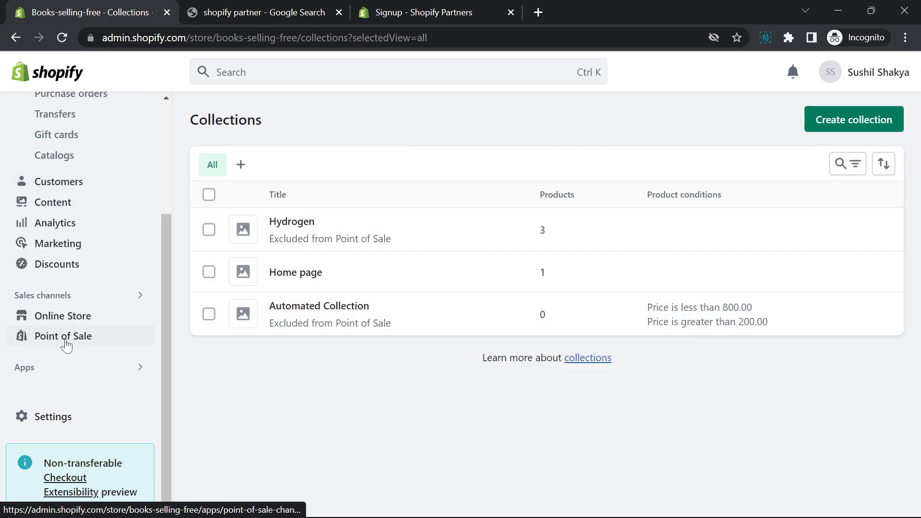
pyautogui.scroll(5, 92, 191)
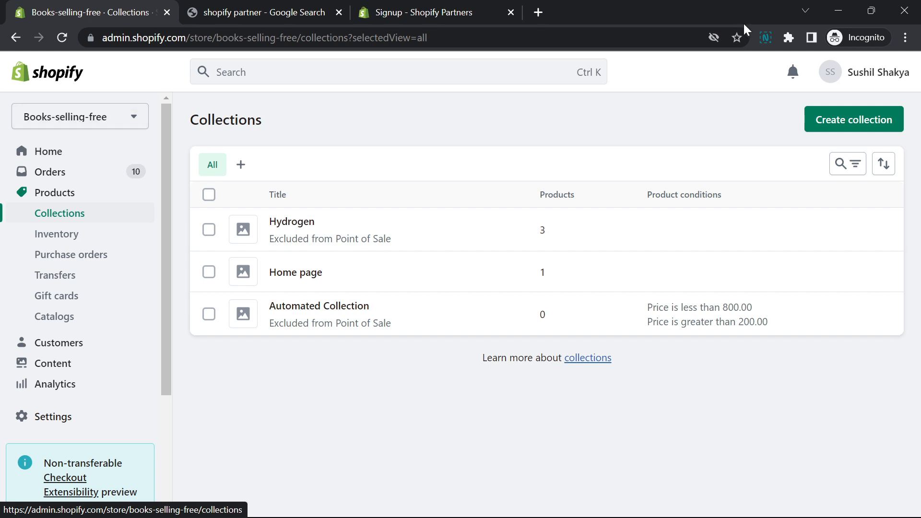
pyautogui.scroll(-3, 70, 372)
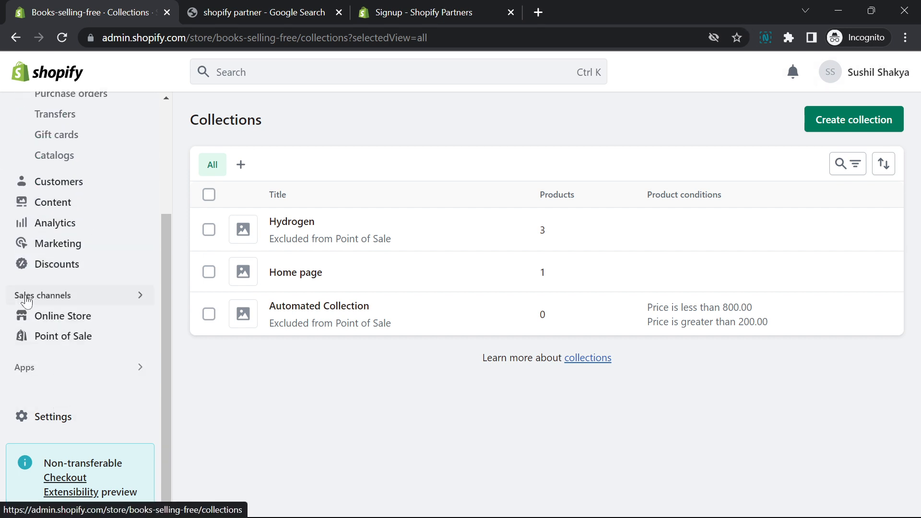
pyautogui.click(71, 316)
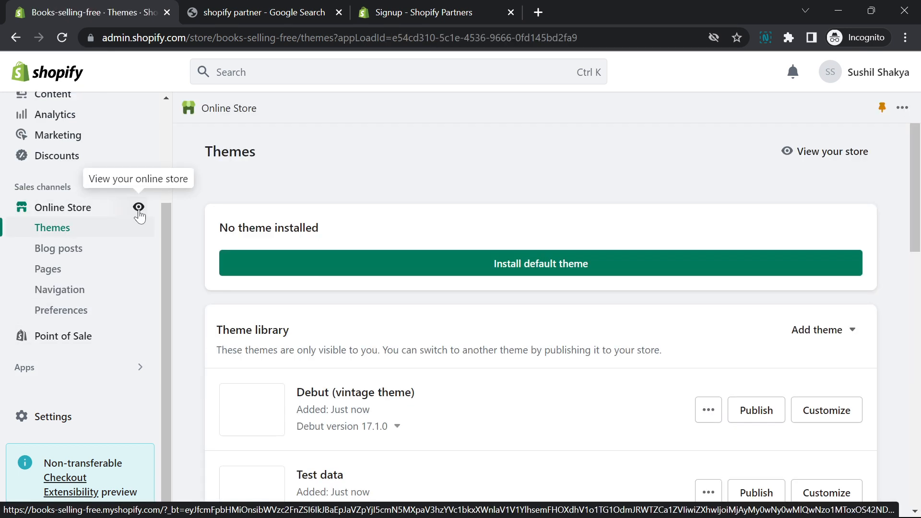
# View the online store from the Online Store sales channel and return to the admin's Themes page
pyautogui.click(139, 210)
pyautogui.click(229, 8)
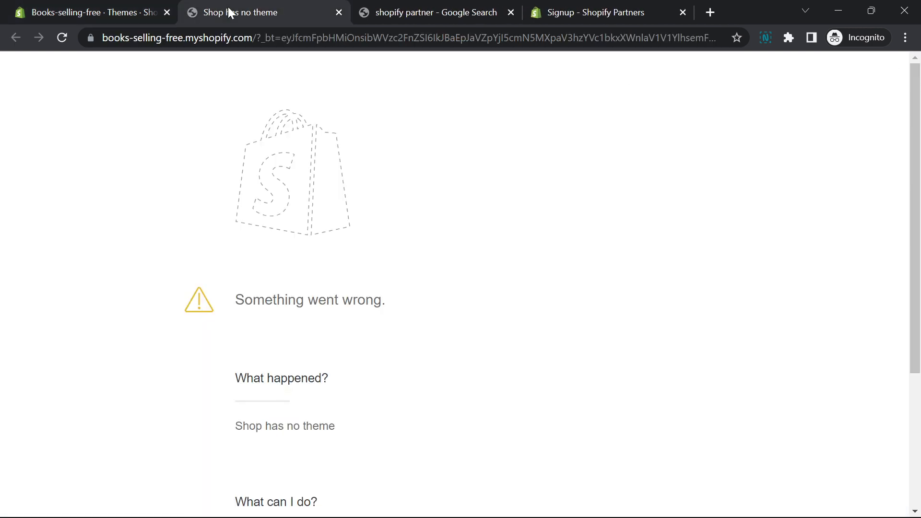
pyautogui.scroll(4, 356, 234)
pyautogui.click(105, 6)
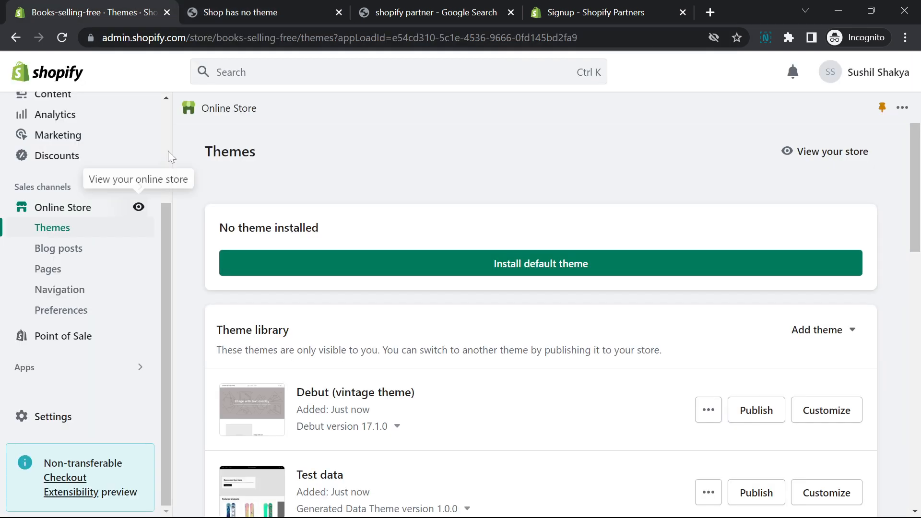
# Refresh the Themes page and check the preview and details of the current theme
pyautogui.click(61, 230)
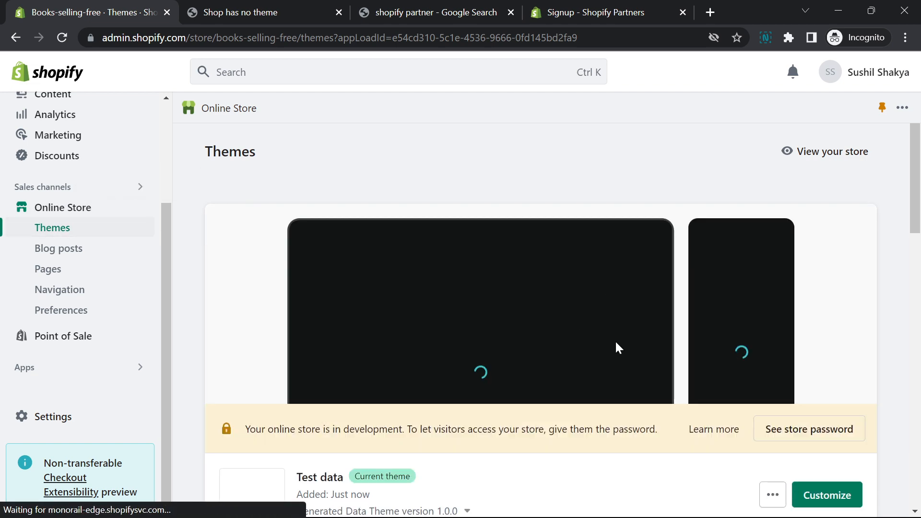
pyautogui.scroll(-6, 777, 301)
pyautogui.scroll(5, 476, 259)
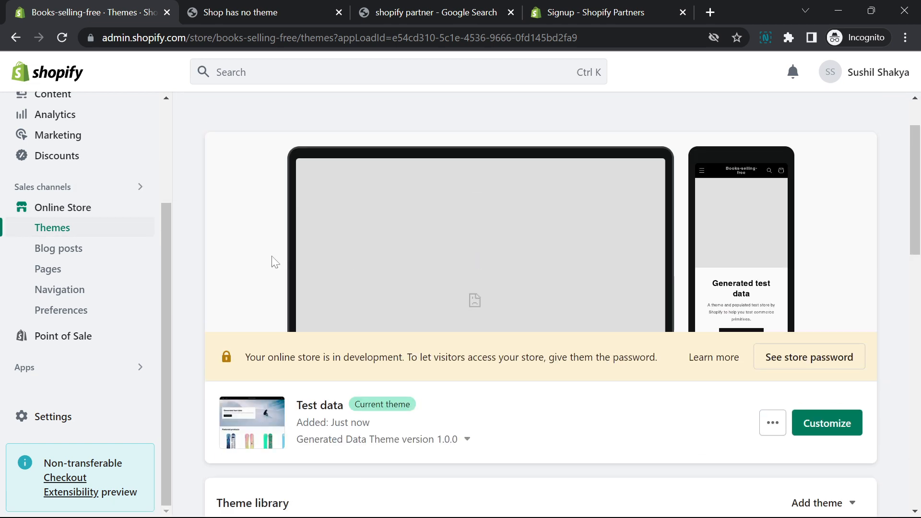
pyautogui.scroll(1, 250, 254)
# Reload the online store and look through its home page from the banner to the footer
pyautogui.click(236, 6)
pyautogui.click(62, 38)
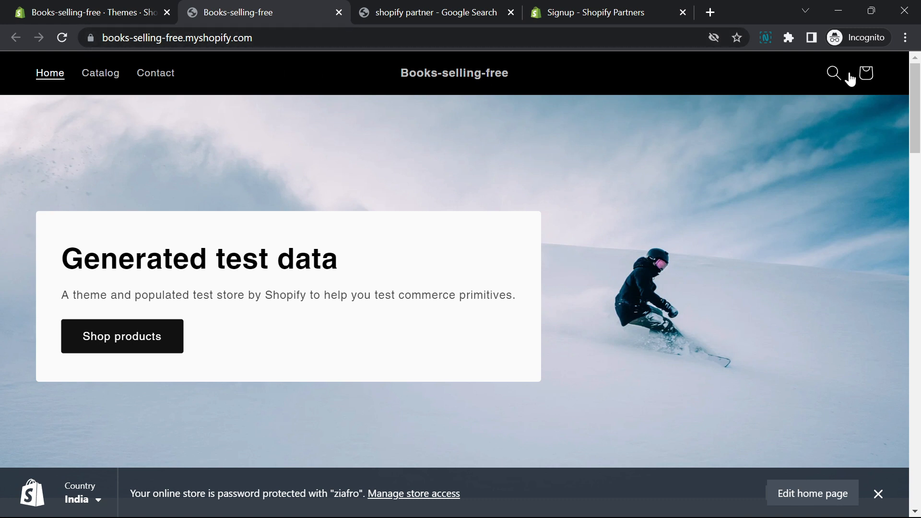
pyautogui.scroll(-5, 816, 86)
pyautogui.scroll(-10, 859, 139)
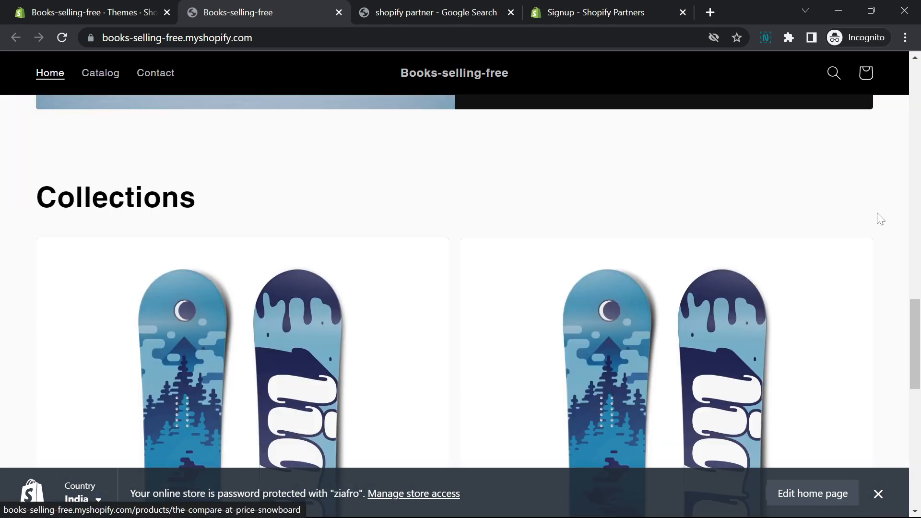
pyautogui.scroll(-5, 886, 210)
pyautogui.scroll(-4, 919, 421)
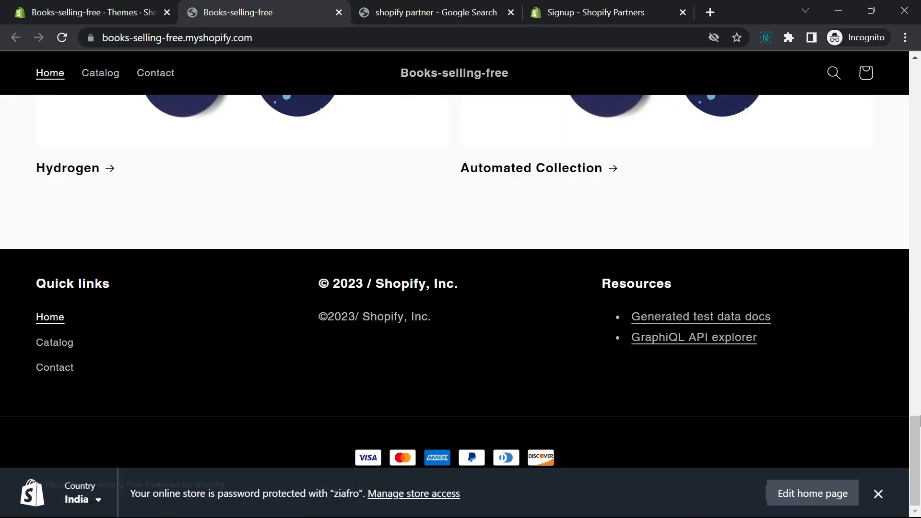
pyautogui.moveTo(919, 421); pyautogui.dragTo(919, 77)
# Compare the admin's navigation and Themes page with the collections and footer of the online store
pyautogui.click(123, 10)
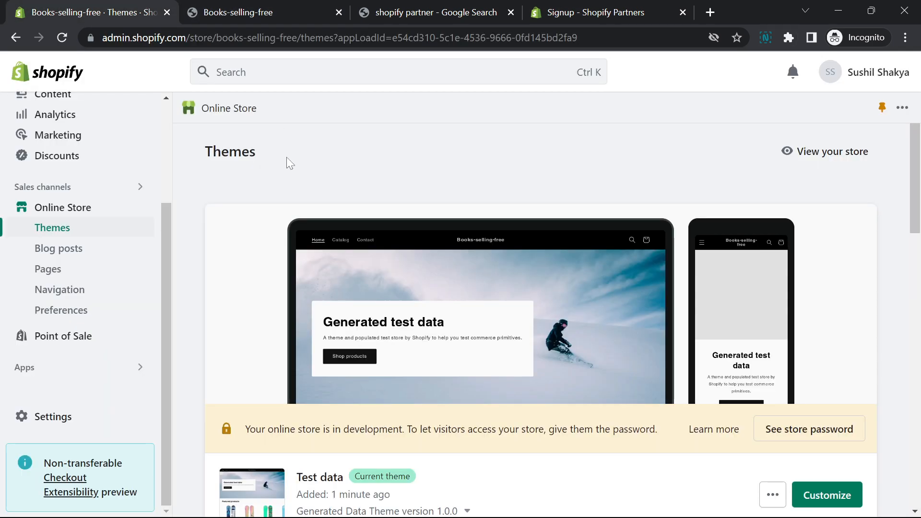
pyautogui.scroll(3, 48, 230)
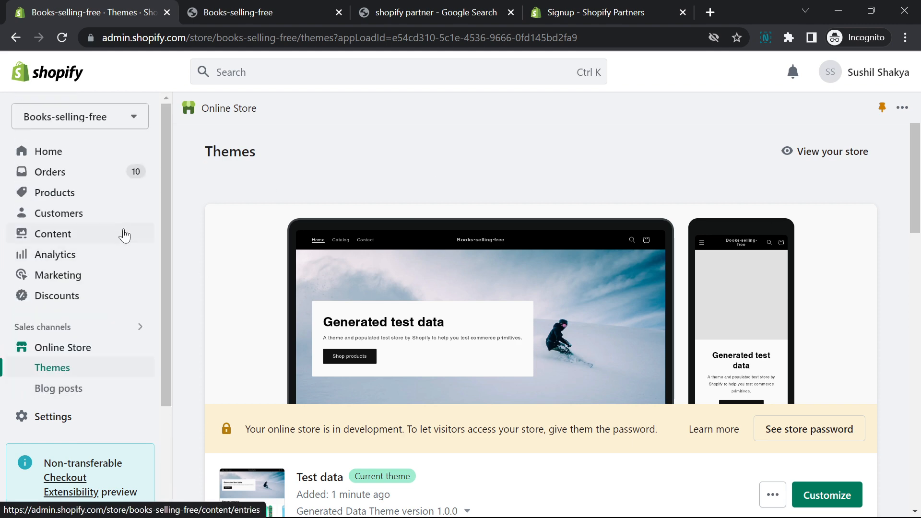
pyautogui.click(257, 10)
pyautogui.scroll(-6, 469, 257)
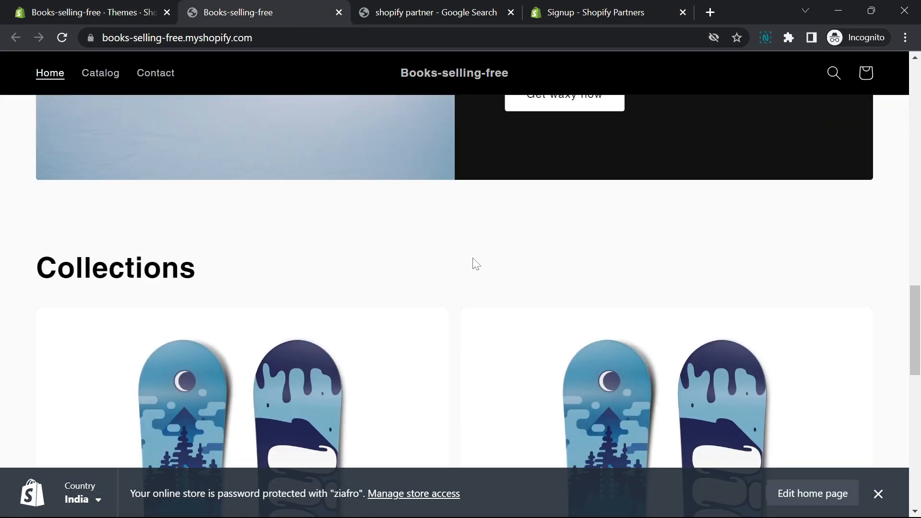
pyautogui.scroll(-5, 474, 264)
pyautogui.click(133, 8)
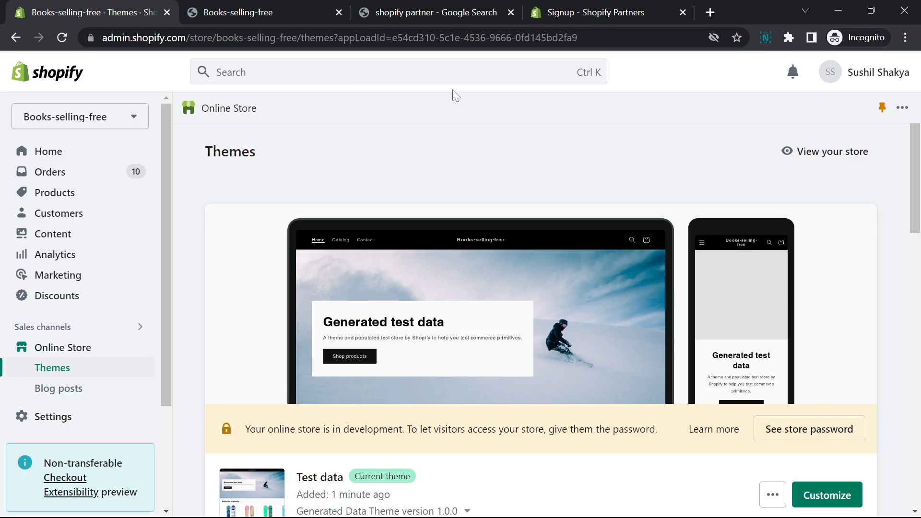
# Highlight the admin's web address and compare it with the online store's address
pyautogui.moveTo(102, 37); pyautogui.dragTo(359, 37)
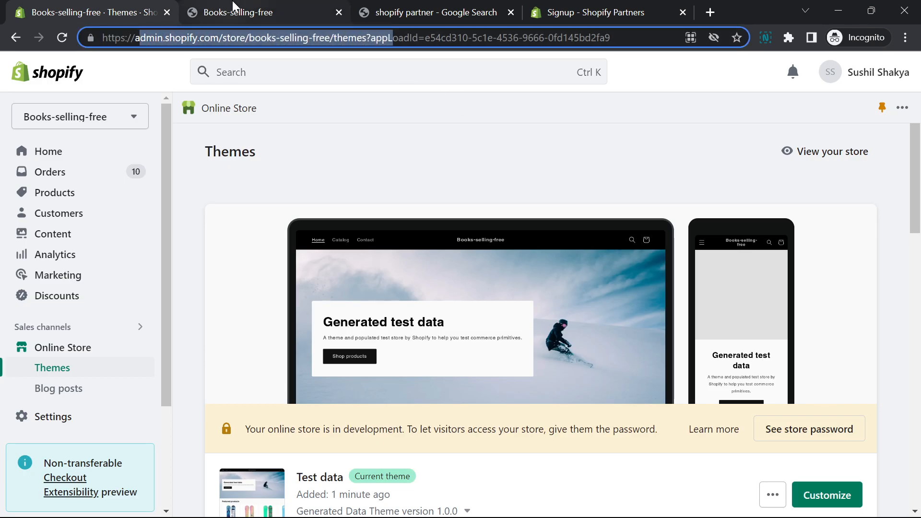
pyautogui.click(233, 7)
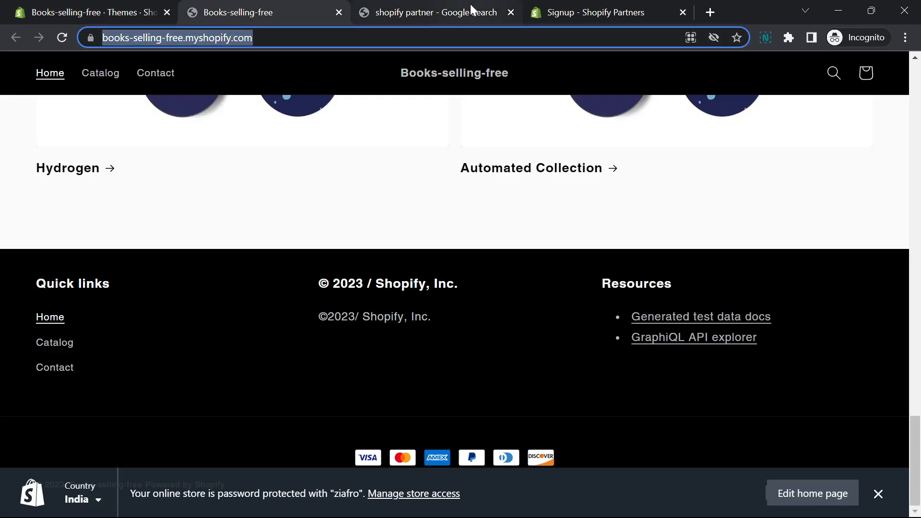
pyautogui.click(119, 7)
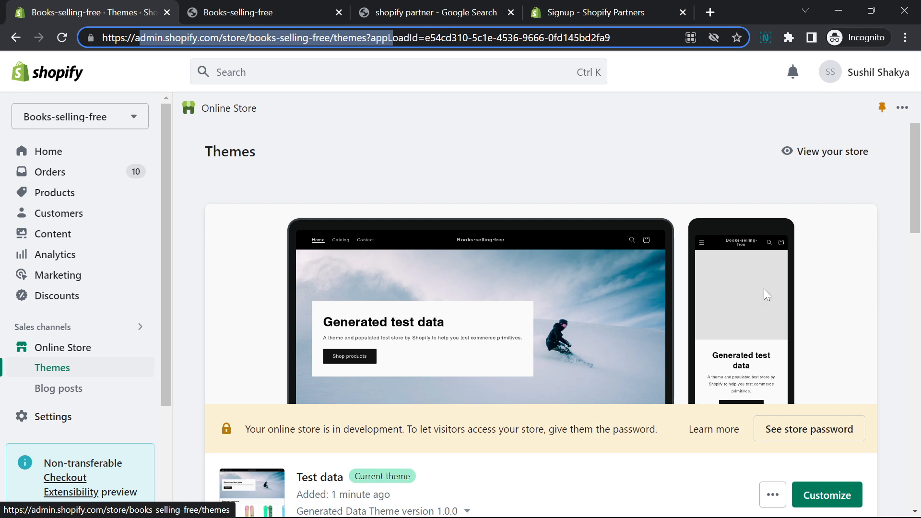
pyautogui.hotkey('alt', 'Tab')
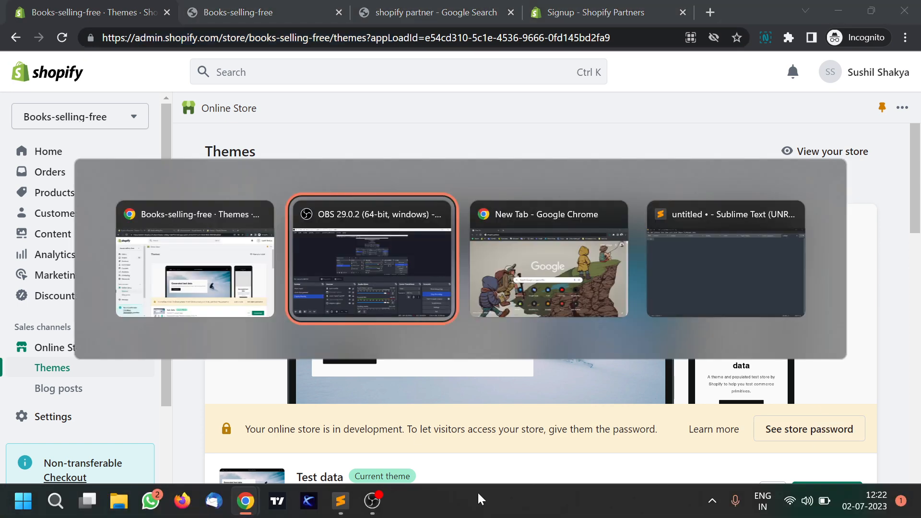